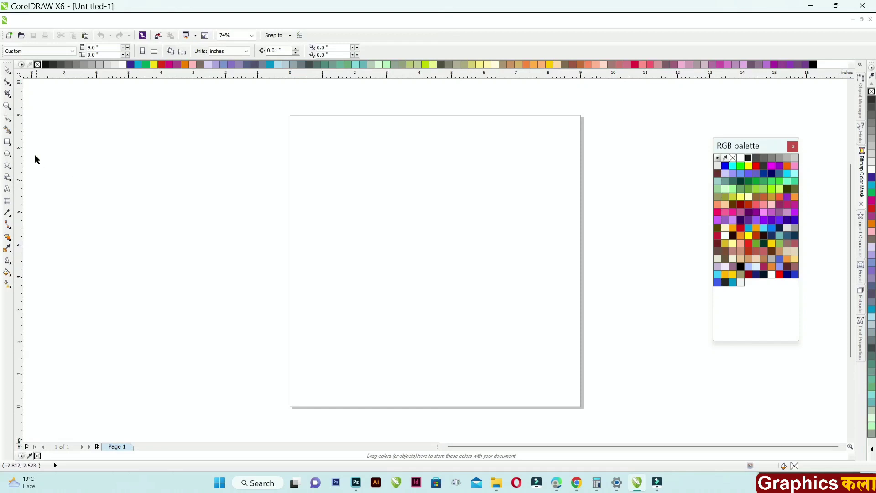
Step: Draw a circle, centre it on the page, and enlarge it to about 8.3 inches in diameter
left_click(7, 153)
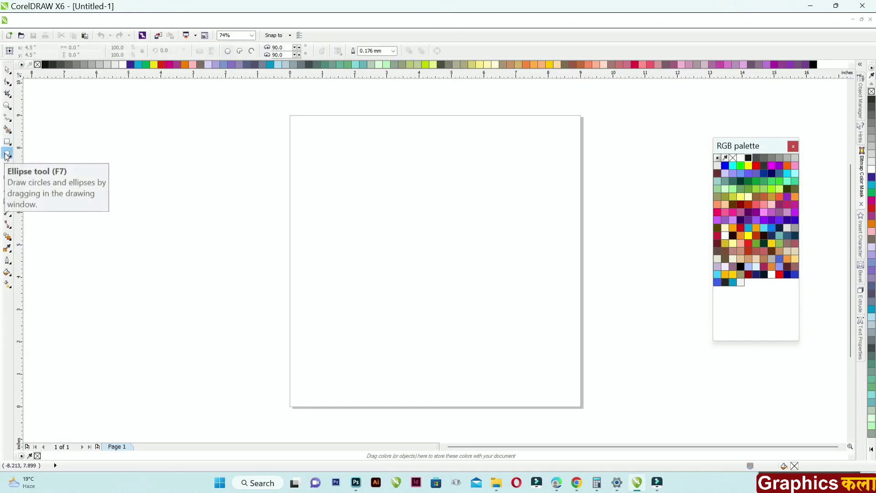
left_click_drag(425, 249, 553, 372)
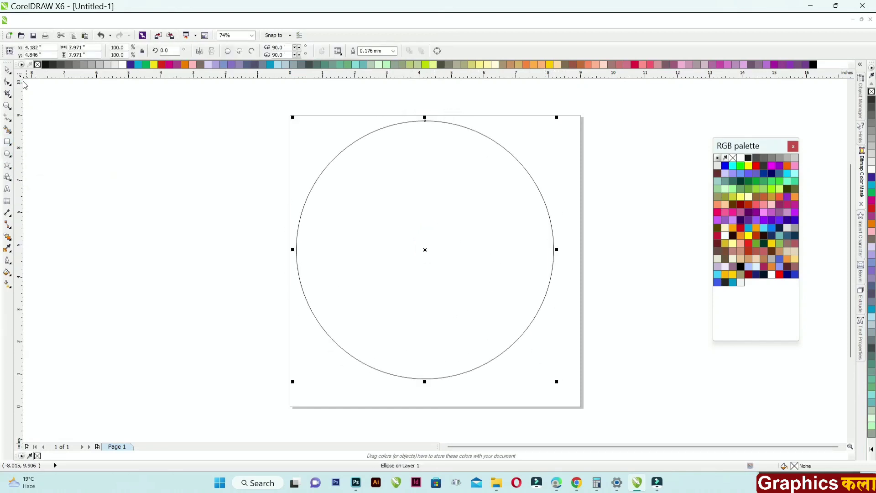
key("shift+F2")
key("p")
left_click_drag(625, 99, 632, 92)
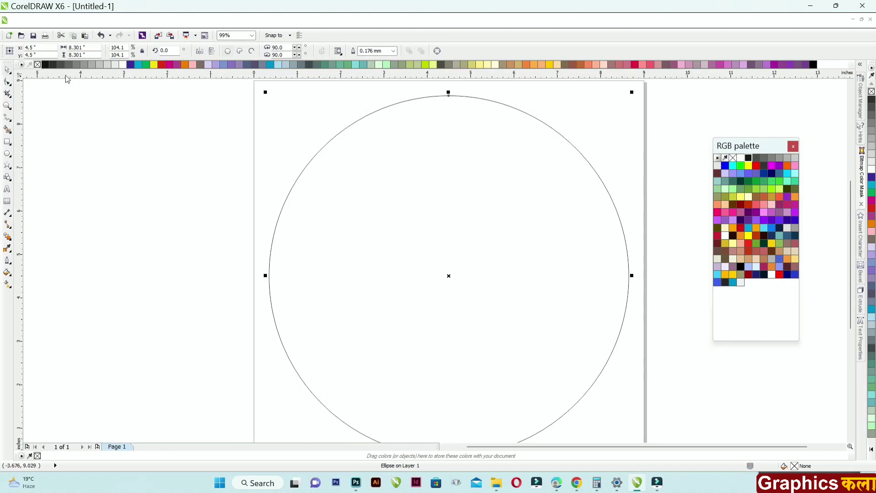
Step: Fill the circle with solid black (K100) and remove its outline
left_click(733, 236)
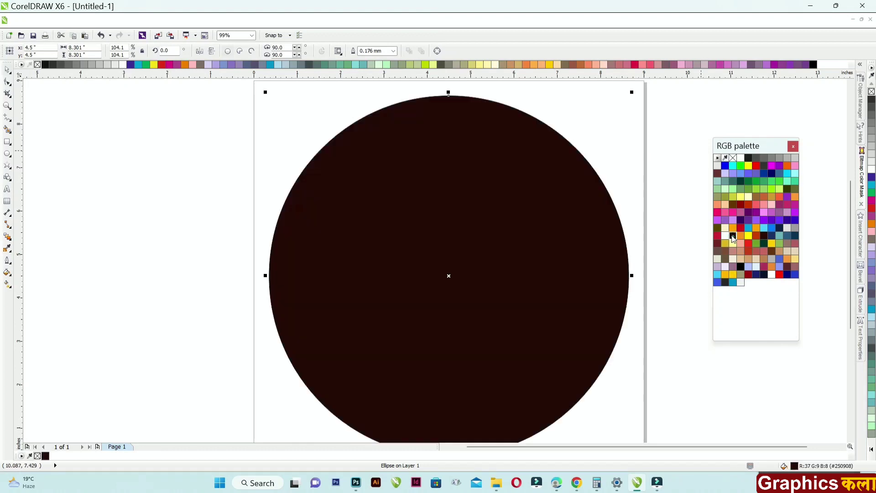
right_click(733, 159)
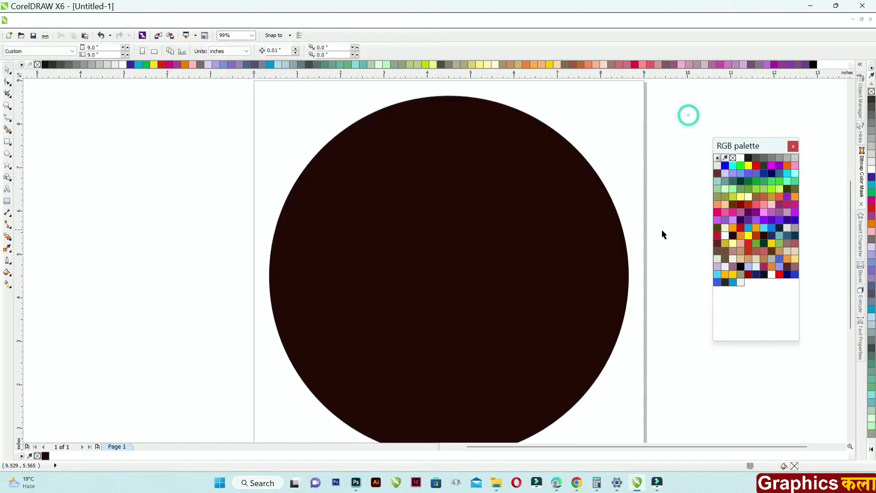
left_click(749, 158)
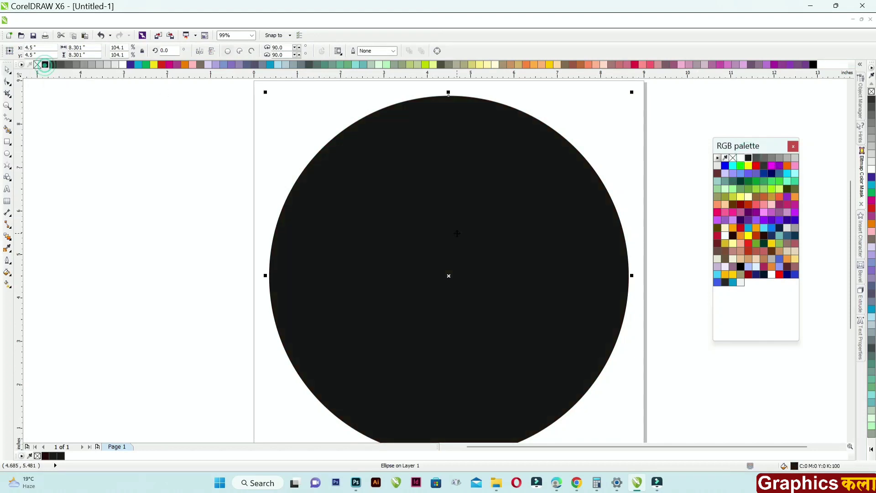
Step: Duplicate the black circle in place, shrink the copy concentrically to about 6.5 inches, and fill it with grey #999999
right_click(462, 232)
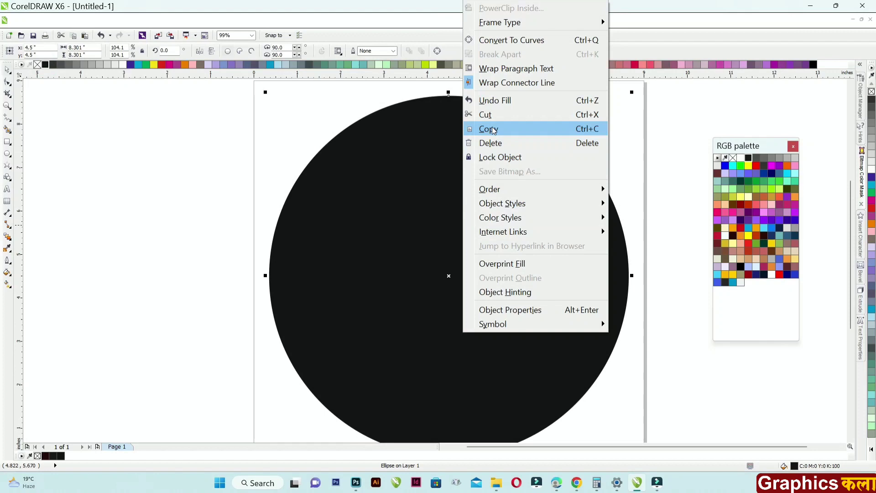
mouse_move(470, 184)
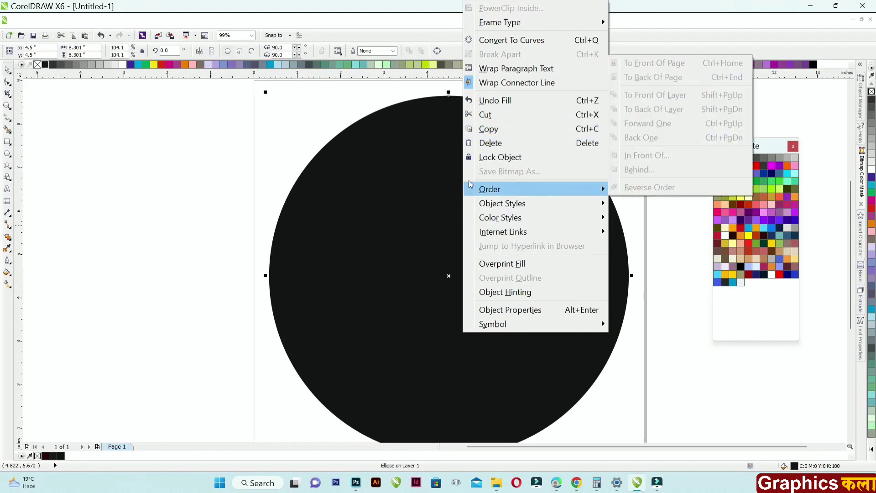
left_click(496, 133)
right_click(135, 166)
left_click(169, 250)
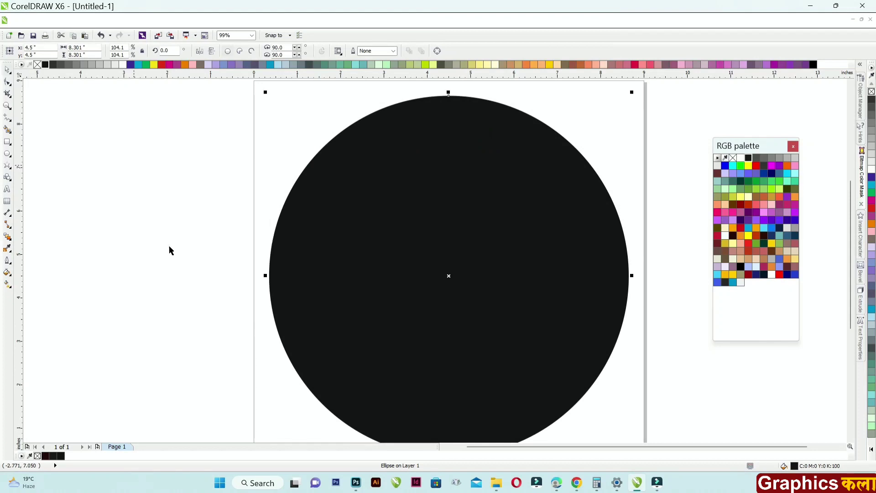
left_click_drag(266, 92, 294, 132)
left_click(780, 157)
Step: Trim the grey circle out of the black circle and delete the grey circle, leaving a ring
scroll(501, 111, "down", 1)
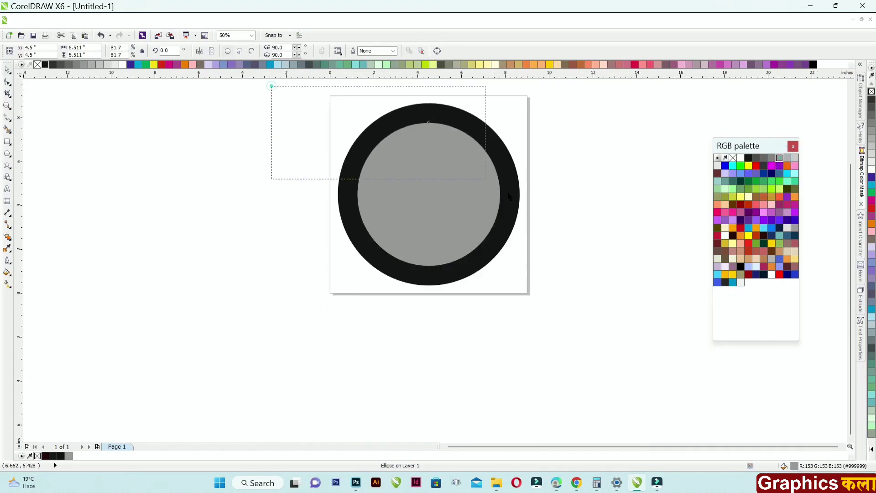
left_click_drag(508, 195, 582, 316)
left_click(295, 51)
left_click(483, 195)
key("Delete")
scroll(419, 116, "up", 1)
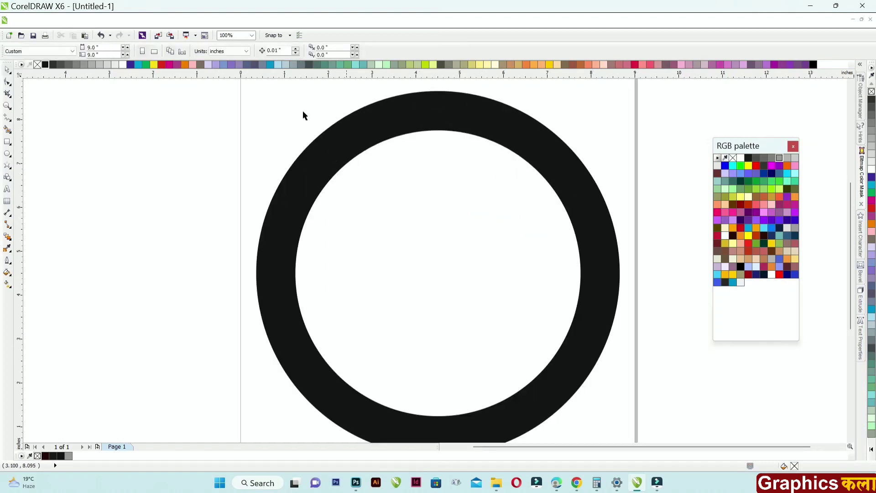
Step: Draw a horizontally centred bar about 3.53 by 0.74 inches in the ring's upper interior, filled #1A1A1A without an outline
left_click(7, 142)
mouse_move(361, 178)
left_mouse_down()
mouse_move(459, 218)
mouse_move(530, 211)
left_mouse_up()
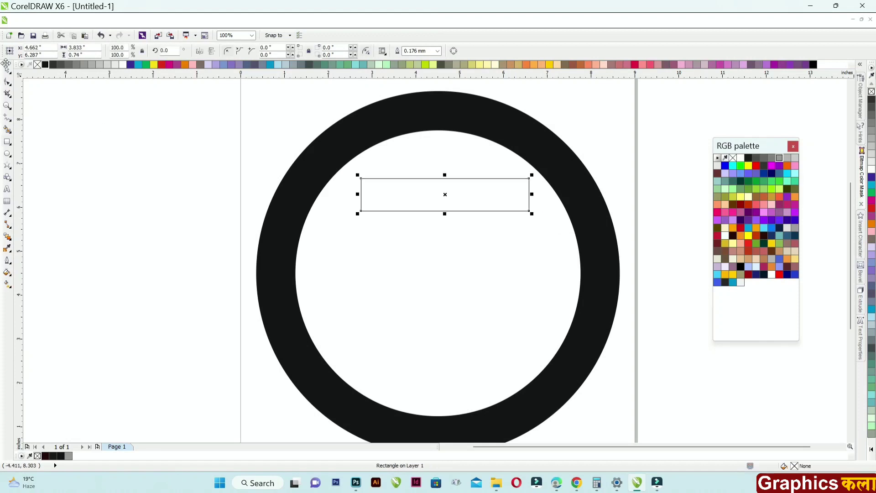
left_click(391, 134, "shift")
key("c")
left_click(169, 197)
left_click(448, 197)
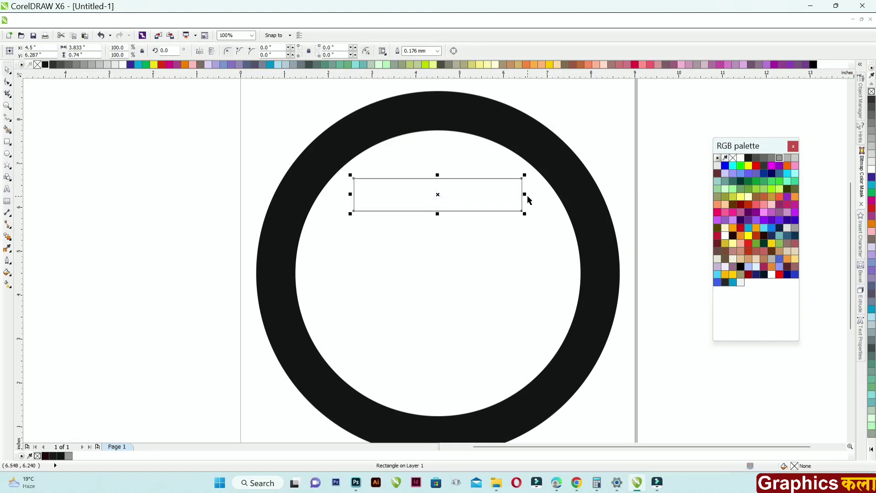
left_click_drag(526, 195, 518, 195)
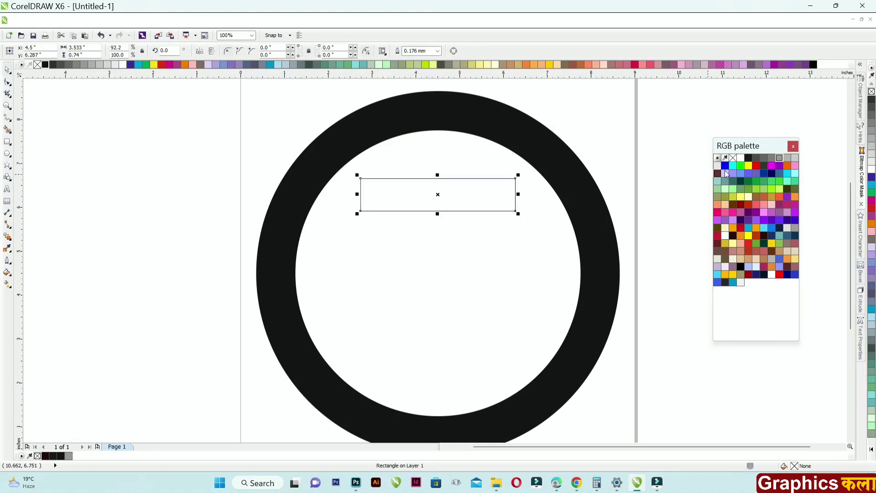
left_click(747, 159)
right_click(733, 158)
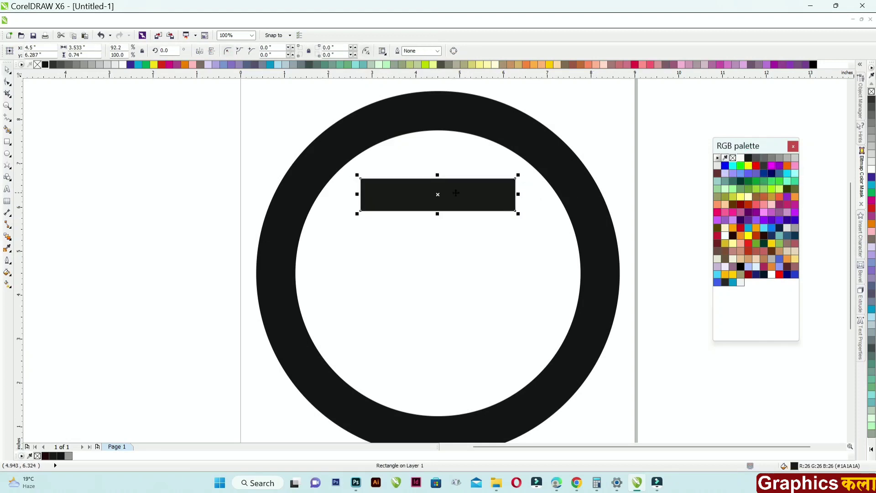
Step: Duplicate the bar twice, placing one copy straight below near the ring's bottom and the other midway between
right_click(454, 192)
key("Escape")
right_click(198, 162)
left_click(228, 244)
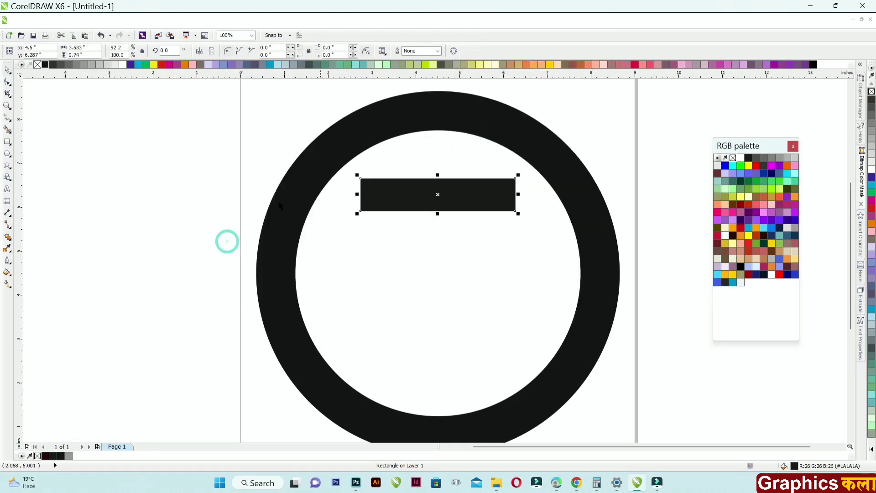
right_click(176, 173)
left_click(204, 255)
left_click_drag(438, 195, 434, 357)
key("ctrl+v")
left_click_drag(438, 195, 438, 276)
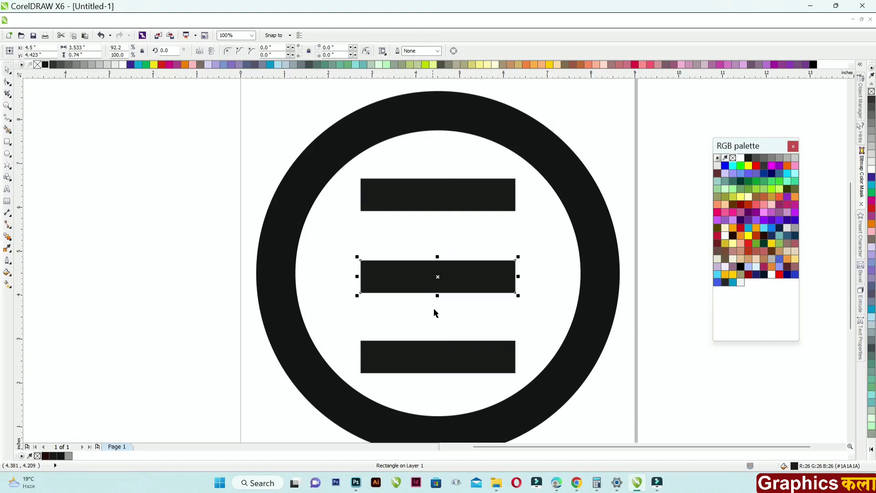
Step: Distribute the three horizontal bars with equal vertical spacing
left_click(427, 350, "shift")
left_click(412, 204, "shift")
key("shift+a")
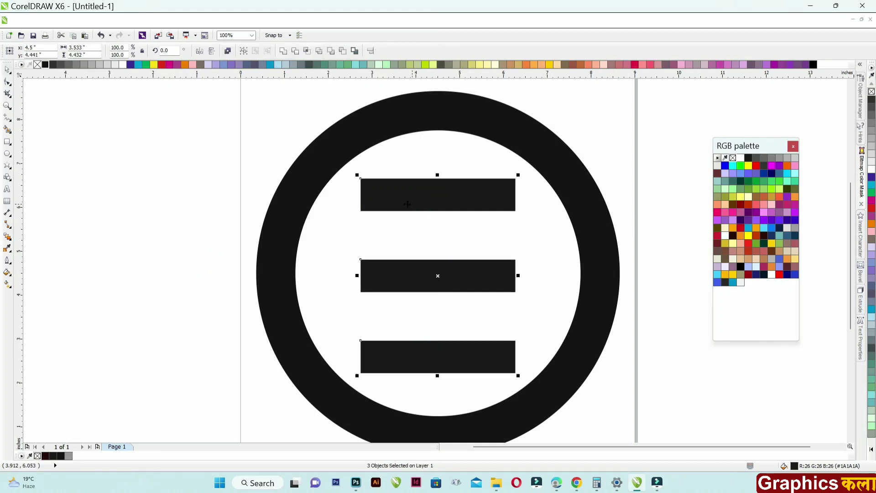
Step: Duplicate the top bar in place and rotate the copy 90 degrees
right_click(417, 195)
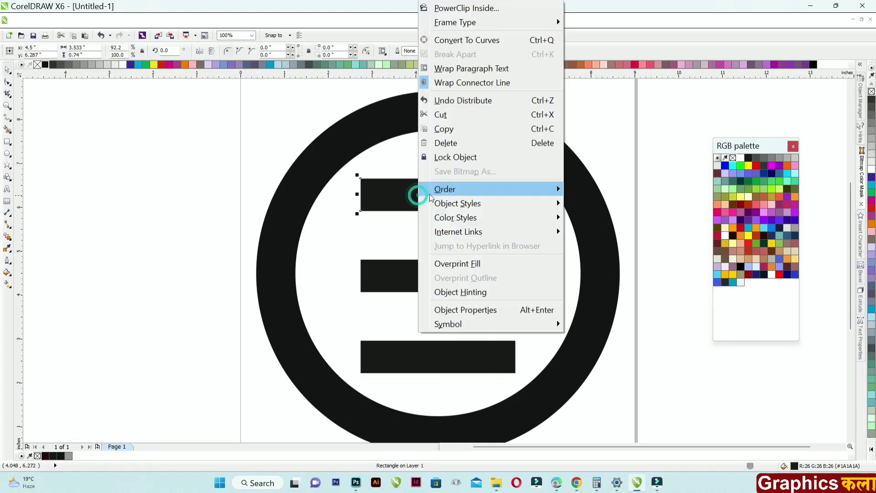
left_click(459, 129)
right_click(160, 143)
left_click(190, 222)
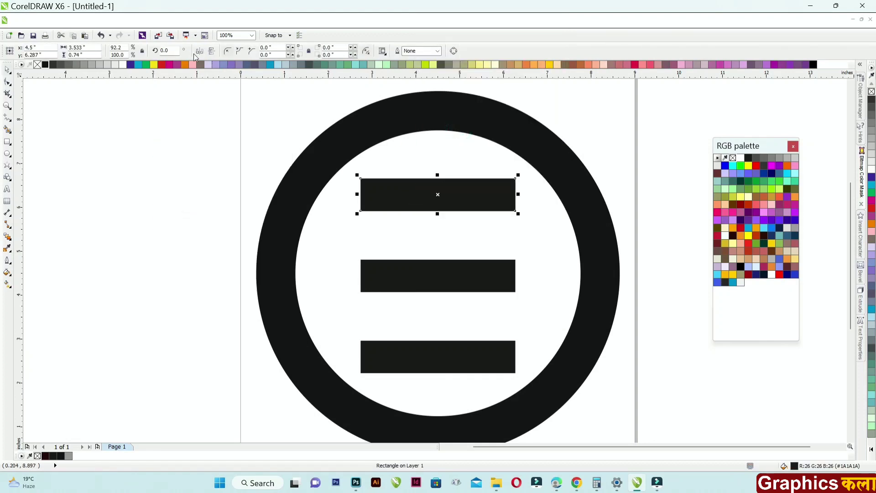
type("90")
key("Return")
Step: Align the vertical bar with the top bar's left end and shorten it to about 2.59 inches, ending at the middle bar's lower edge
left_click_drag(437, 139, 375, 201)
left_click(412, 191, "shift")
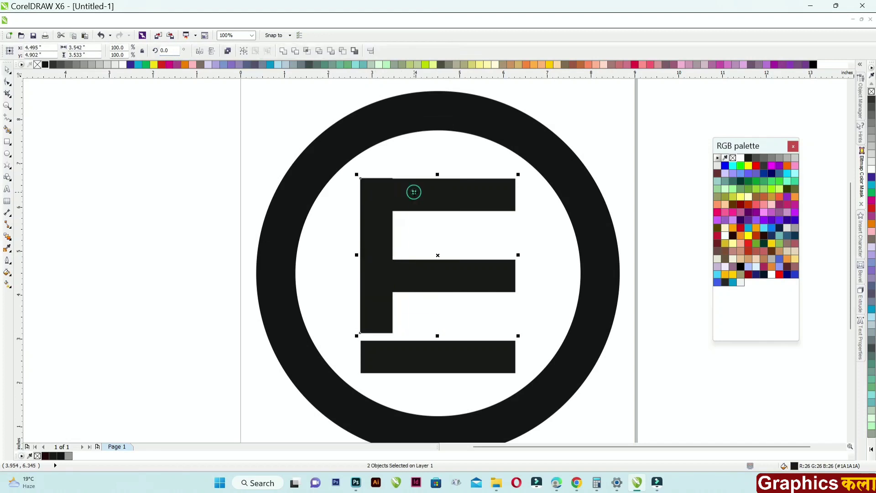
left_click(179, 184)
left_click(385, 299)
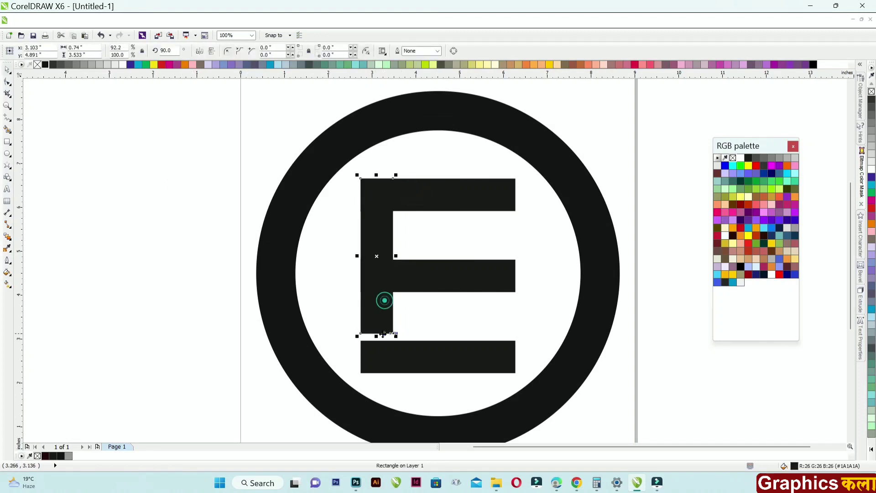
left_click_drag(377, 336, 381, 294)
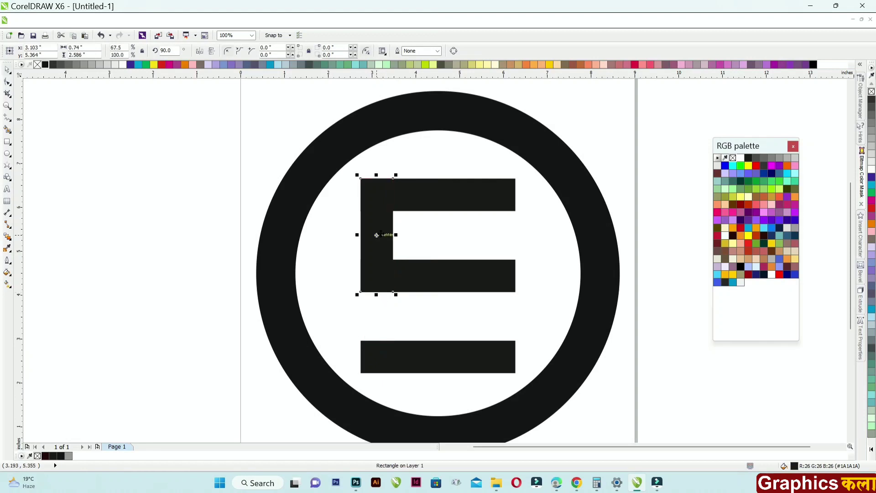
Step: Duplicate the vertical bar and align the copy to join the right ends of the middle and bottom bars, completing an S
right_click(381, 235)
left_click(420, 132)
right_click(216, 160)
left_click(245, 244)
left_click_drag(372, 234, 495, 314)
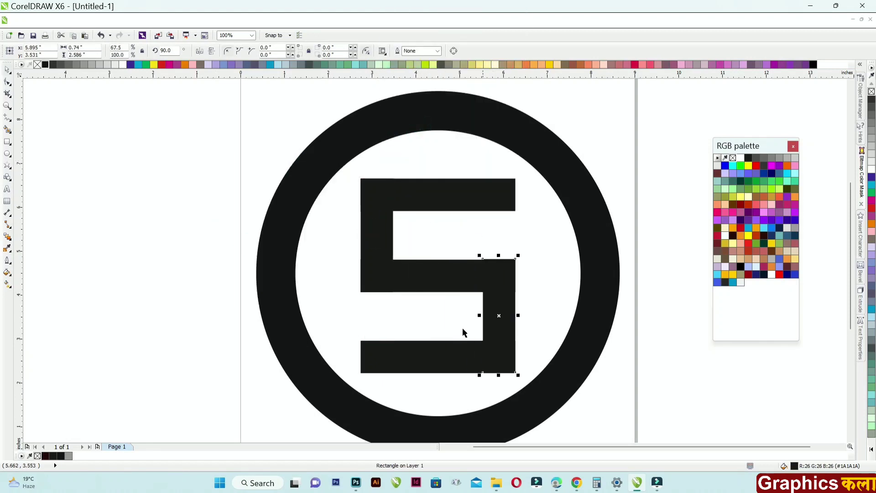
left_click(416, 348, "shift")
left_click(67, 234)
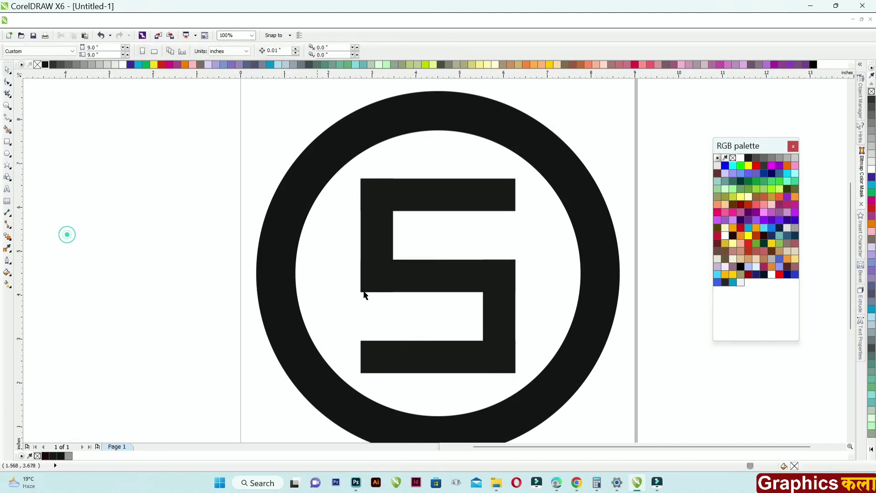
Step: Round both right-end corners of the S's top bar to a 0.37-inch radius with the Shape tool
scroll(430, 251, "down", 1)
scroll(479, 218, "up", 1)
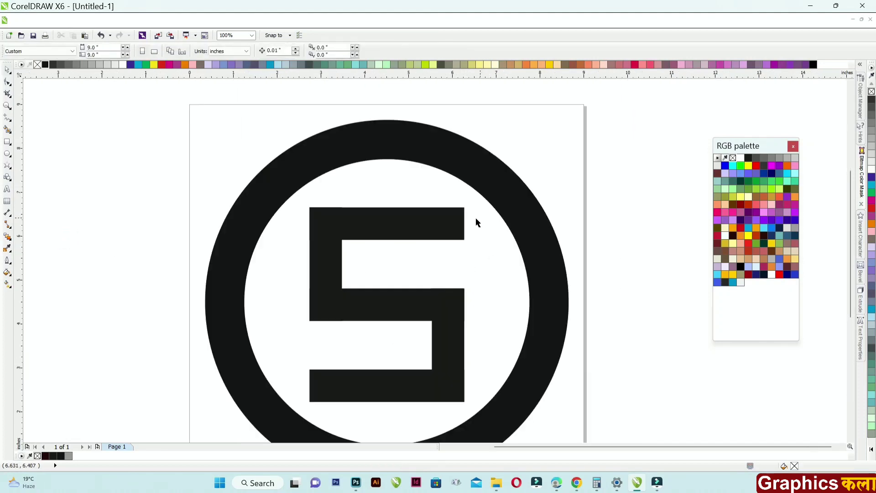
left_click(448, 215)
left_click(8, 83)
scroll(457, 218, "up", 1)
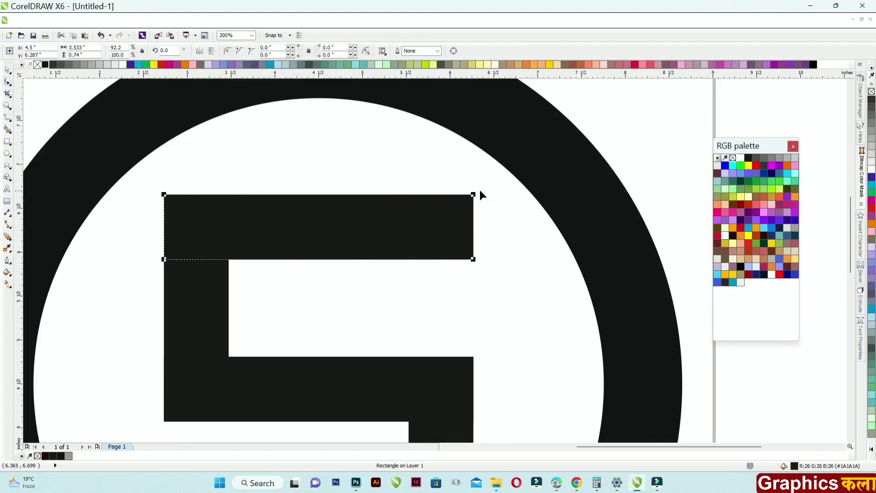
left_click(474, 196)
left_click(474, 259, "shift")
left_click_drag(474, 196, 372, 205)
scroll(471, 194, "down", 1)
scroll(493, 246, "down", 1)
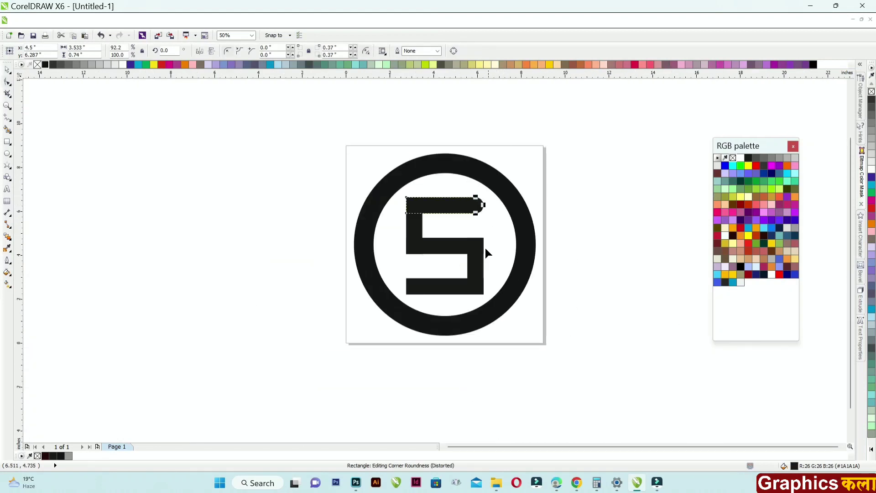
Step: Round the S's outer upper-left corner to 0.37 inch on both the top bar and the left vertical bar
scroll(406, 200, "up", 2)
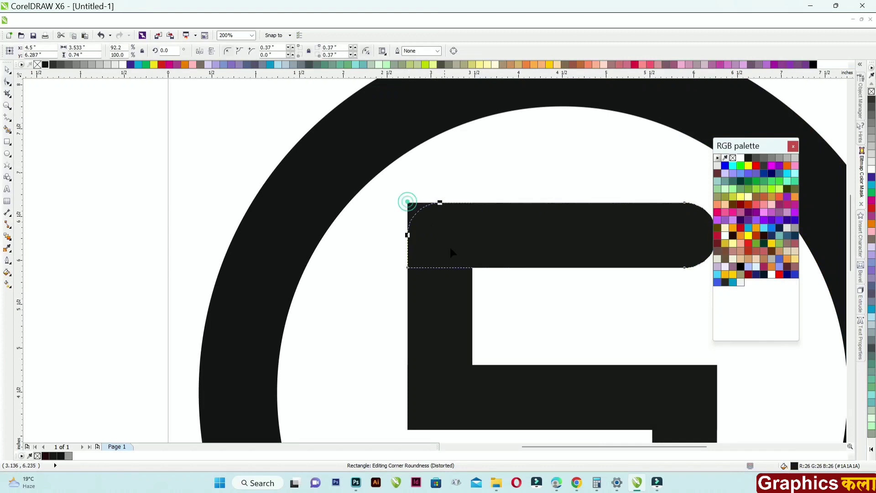
scroll(413, 190, "down", 2)
left_click(419, 216)
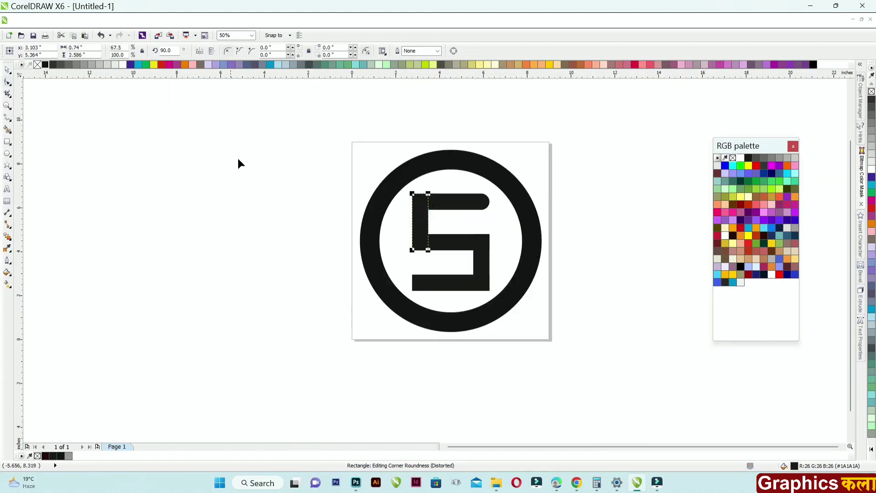
left_click_drag(412, 194, 413, 202)
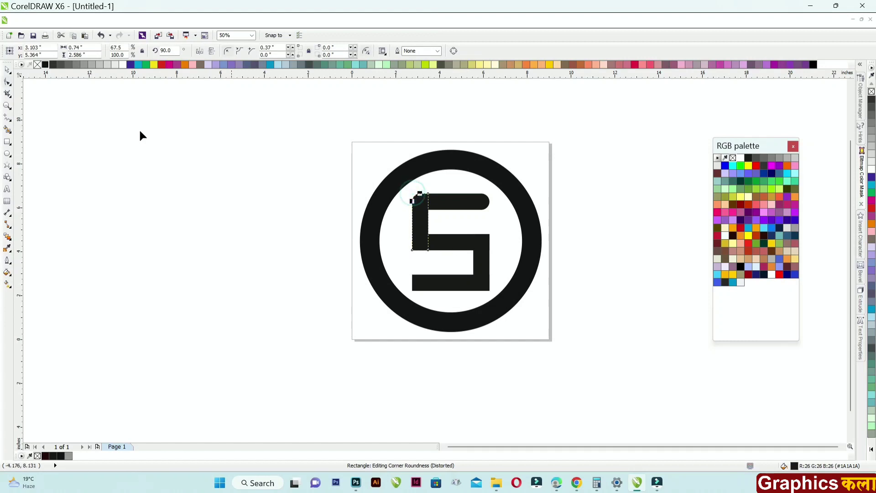
left_click(6, 71)
left_click(78, 160)
Step: Round the bottom bar's two left-end corners and its lower-right corner to a 0.37-inch radius
scroll(455, 215, "up", 1)
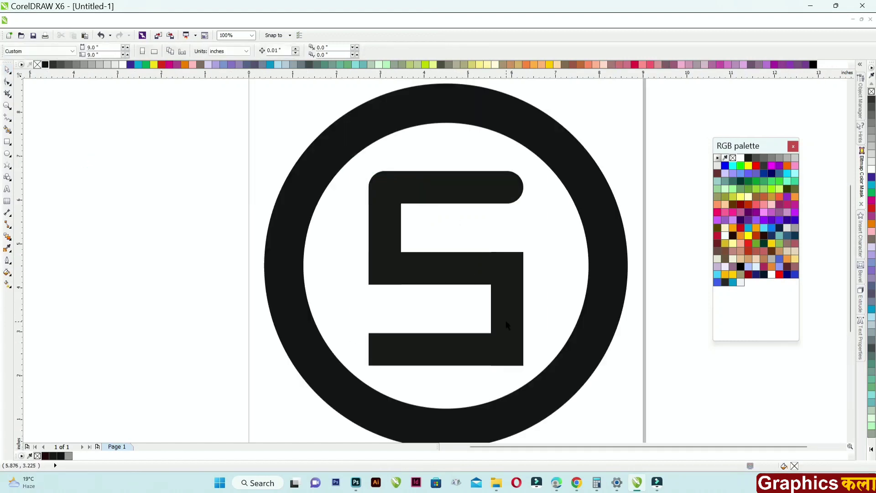
left_click(393, 359)
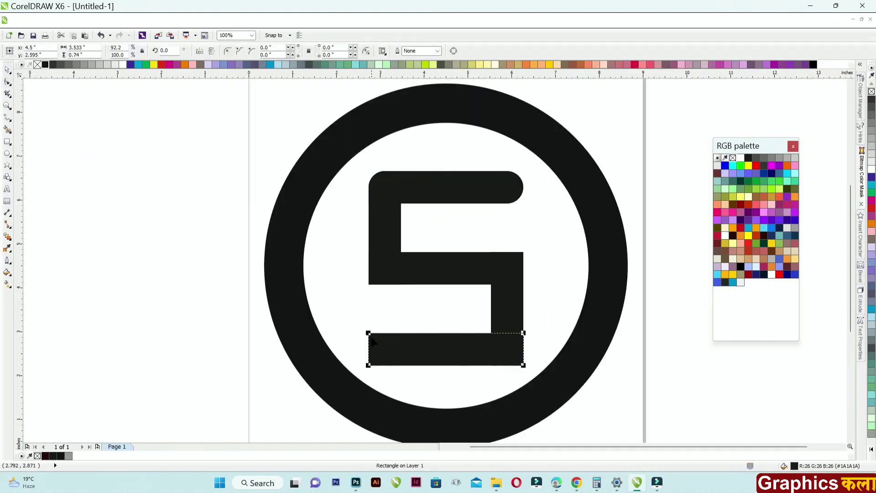
left_click_drag(368, 333, 369, 335)
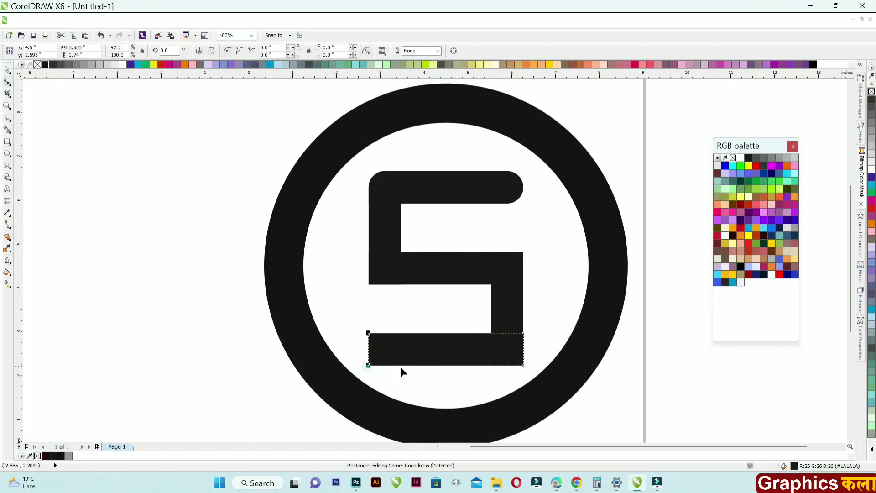
left_click_drag(523, 366, 507, 329)
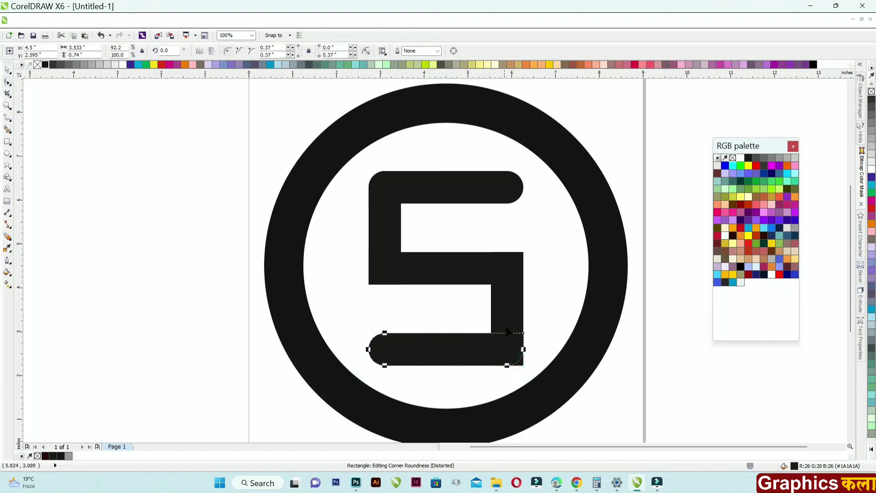
Step: Round the left vertical bar's lower-left corner to a 0.37-inch radius with the Shape tool
left_click(495, 260)
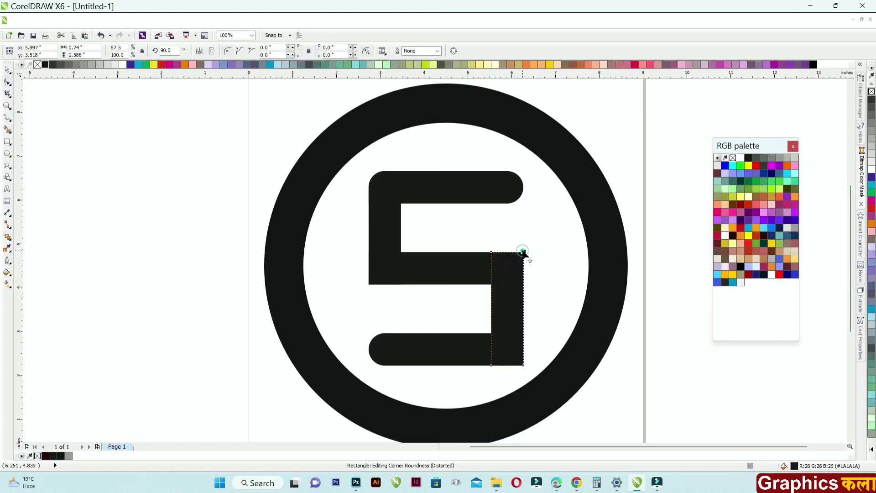
left_click(386, 274)
left_click_drag(369, 284, 369, 269)
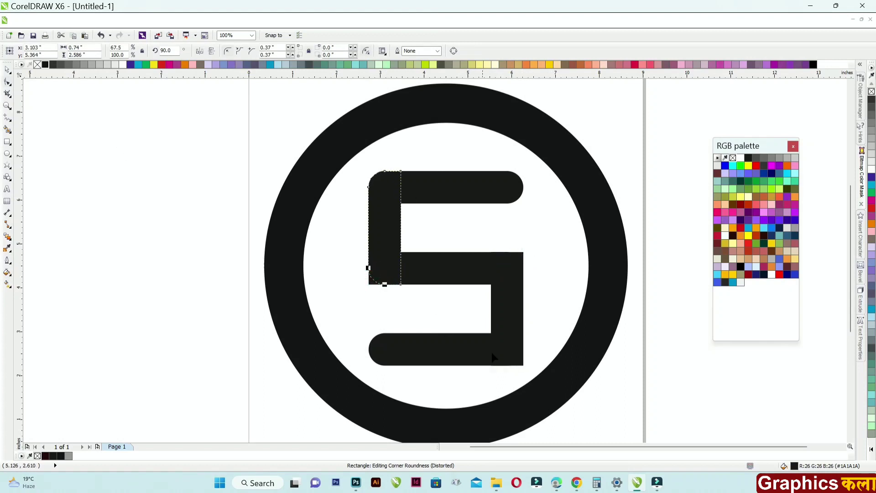
Step: Round the right vertical bar's upper-right and lower-right corners and the middle bar's upper-right corner to a 0.37-inch radius
left_click(514, 349)
left_click_drag(524, 366, 524, 364)
left_click(523, 254)
left_click_drag(524, 252, 522, 268)
left_click(55, 131)
scroll(251, 155, "down", 1)
scroll(329, 247, "up", 1)
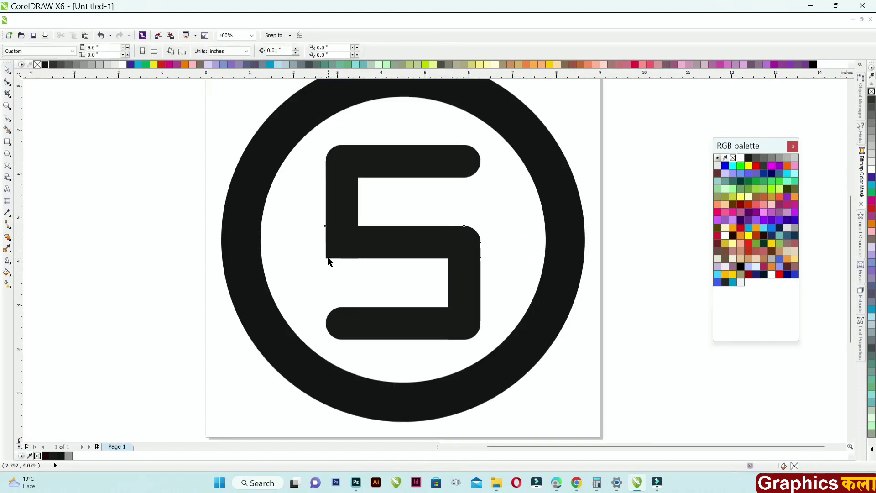
Step: Round the middle bar's lower-left corner to a 0.37-inch radius
left_click(327, 257)
left_click(8, 95)
left_click(5, 84)
left_click_drag(325, 258, 497, 256)
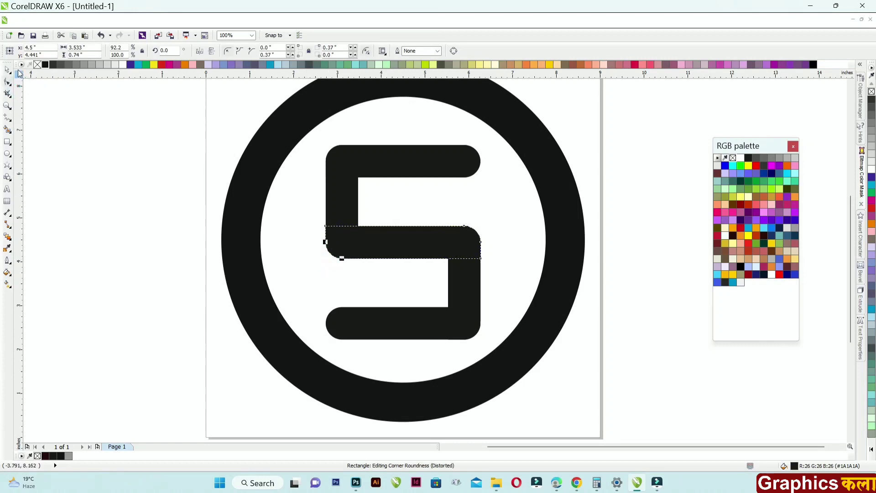
Step: Group the S's five bars and centre the group on the page at X 4.5, Y 4.5 inches
key("F3")
left_click(198, 209)
left_click_drag(254, 155, 499, 293)
scroll(414, 201, "up", 1)
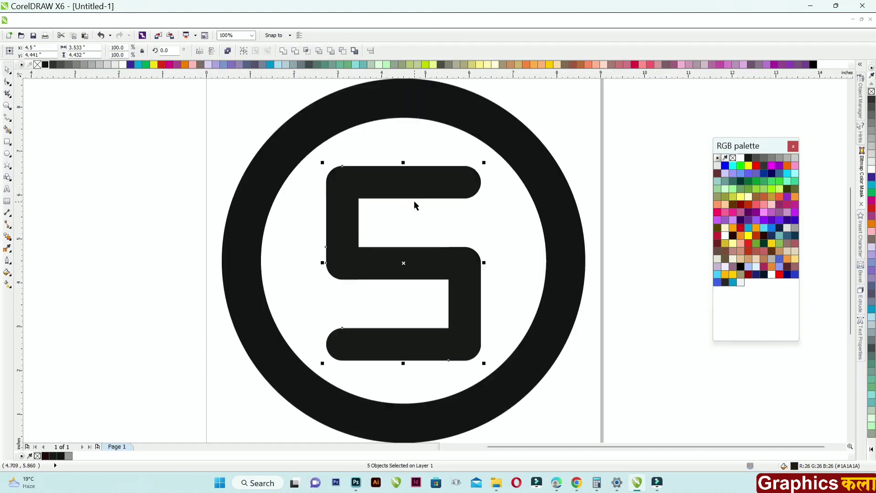
right_click(398, 181)
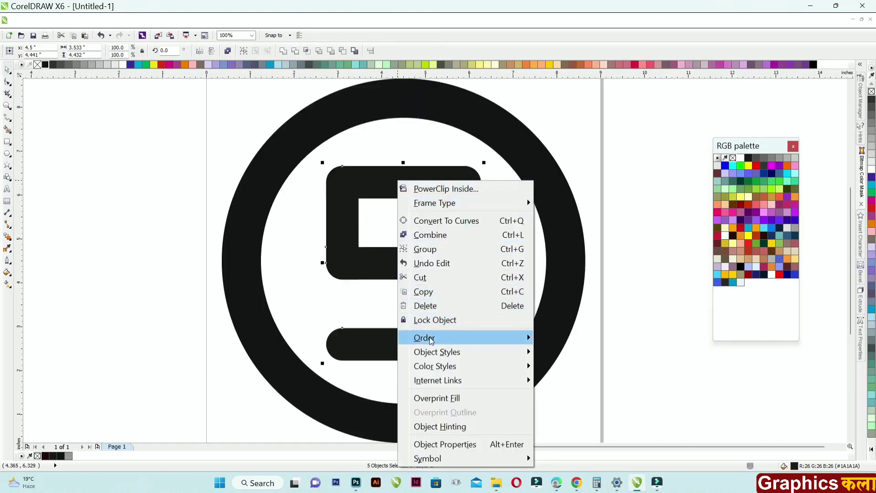
left_click(431, 252)
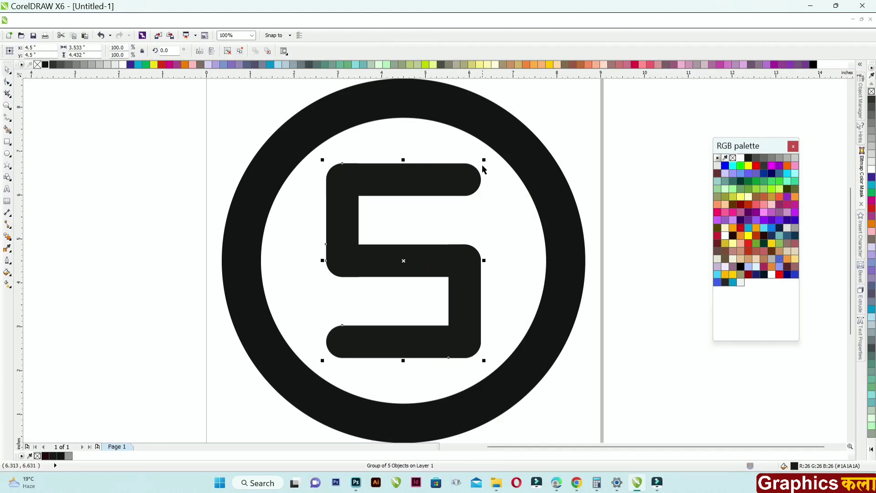
Step: Move the S group to about X 4.615, Y 4.667 inches, then ungroup it and weld its bars with the ring
left_click_drag(451, 174, 455, 166)
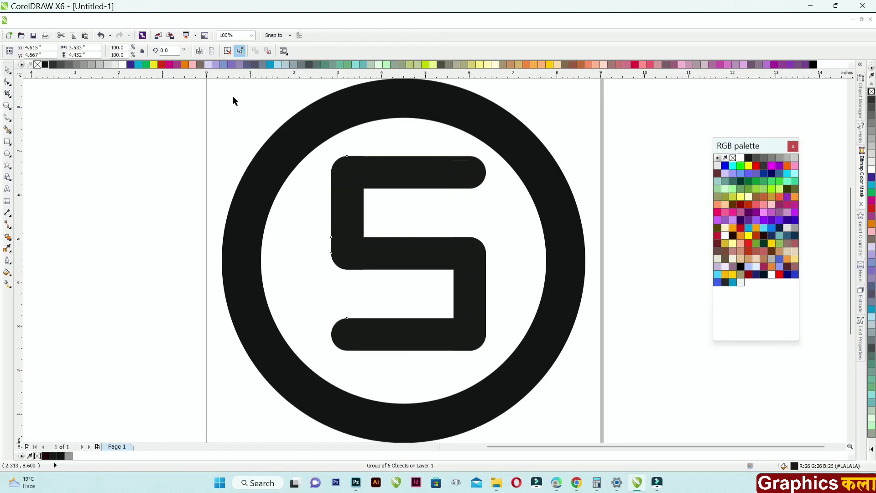
left_click(129, 157)
scroll(338, 152, "down", 2)
left_click_drag(226, 102, 434, 228)
scroll(345, 172, "up", 1)
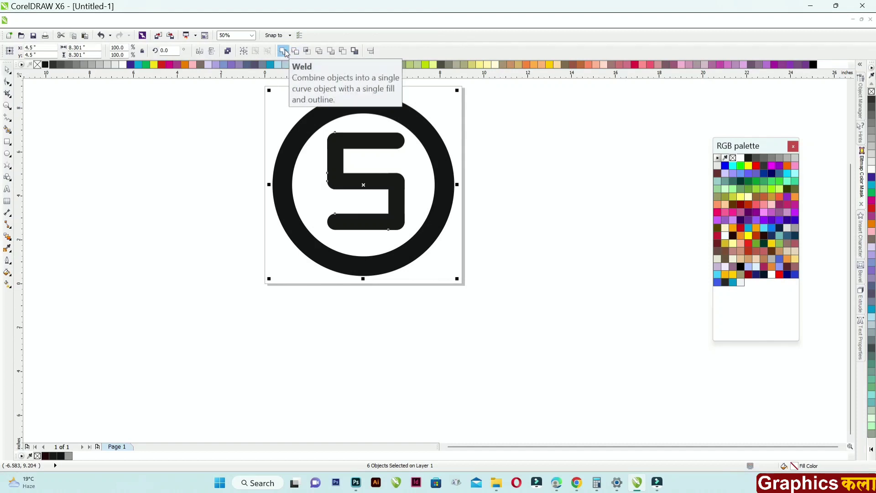
left_click(288, 51)
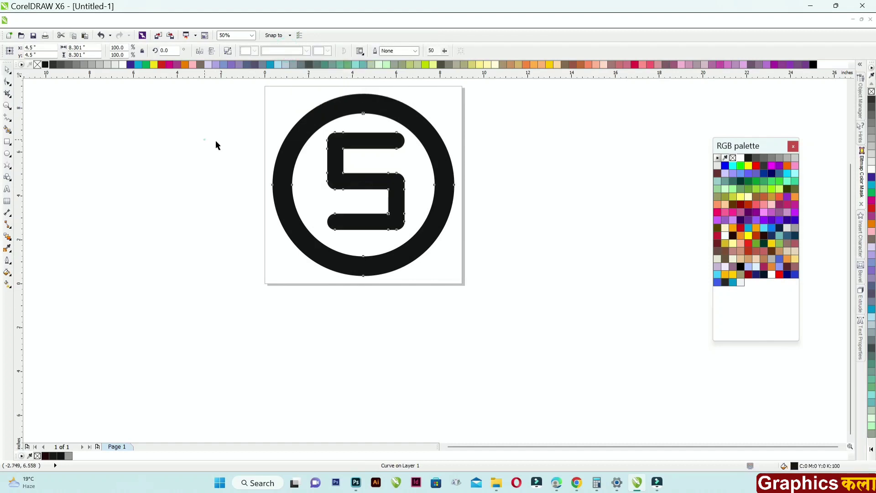
Step: Apply a linear black-to-white fountain fill to the logo, running diagonally from the ring's upper left to its lower right
scroll(325, 123, "up", 2)
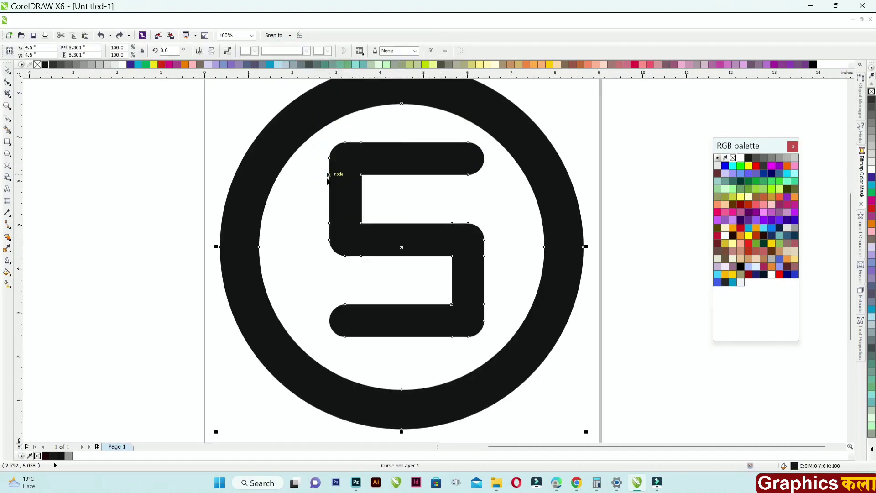
left_click(12, 286)
left_click(8, 70)
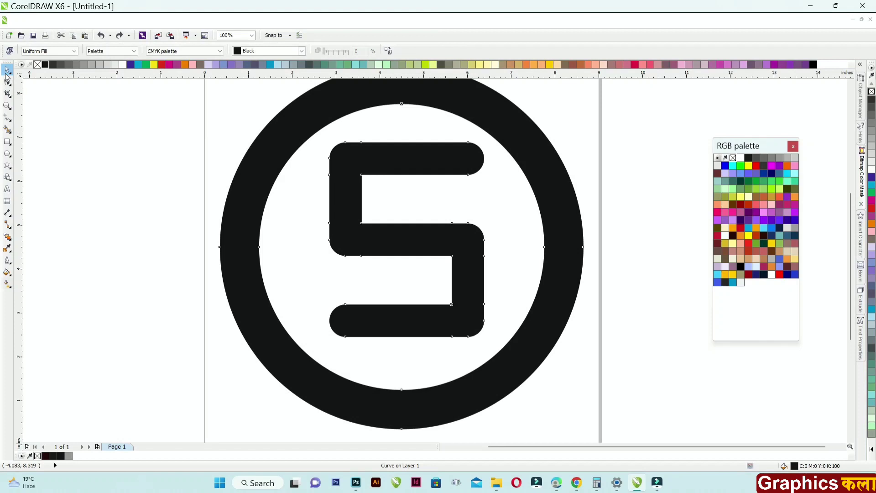
left_click(157, 199)
scroll(270, 203, "down", 1)
left_click(299, 141)
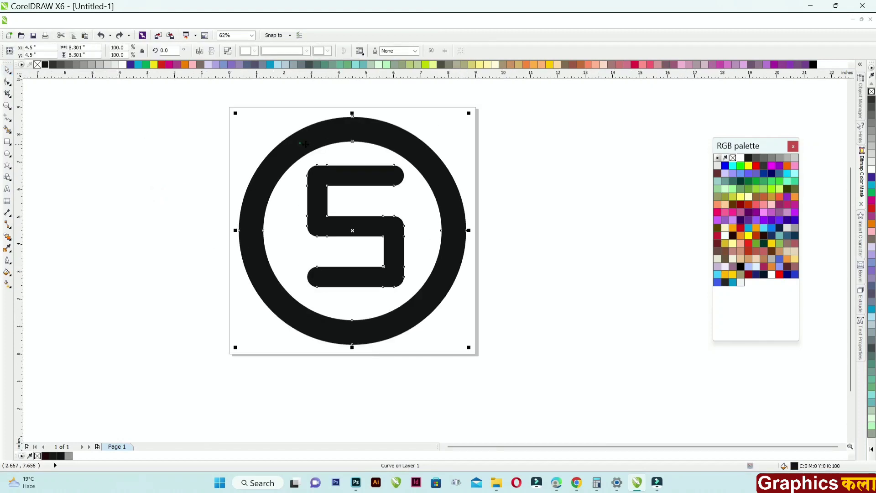
left_click(8, 284)
left_click_drag(336, 190, 390, 311)
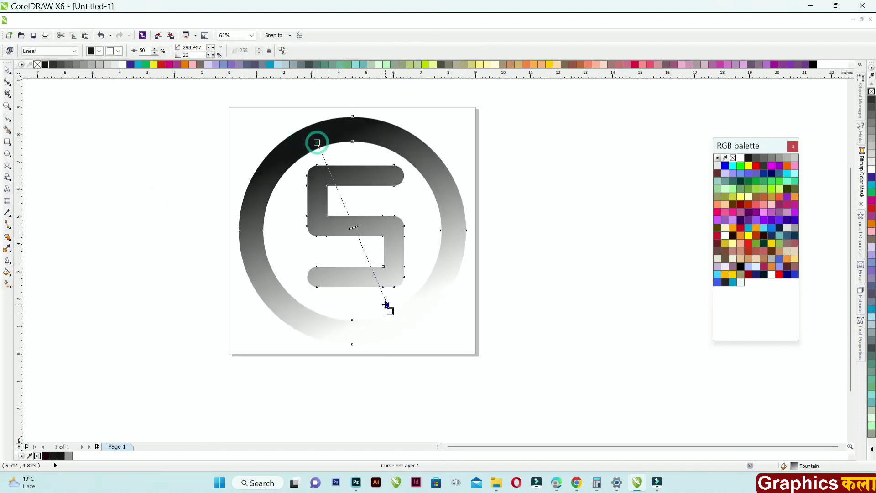
Step: Set the fountain fill's start colour to red and its end colour to dark red
left_click_drag(740, 202, 317, 143)
left_click(389, 311)
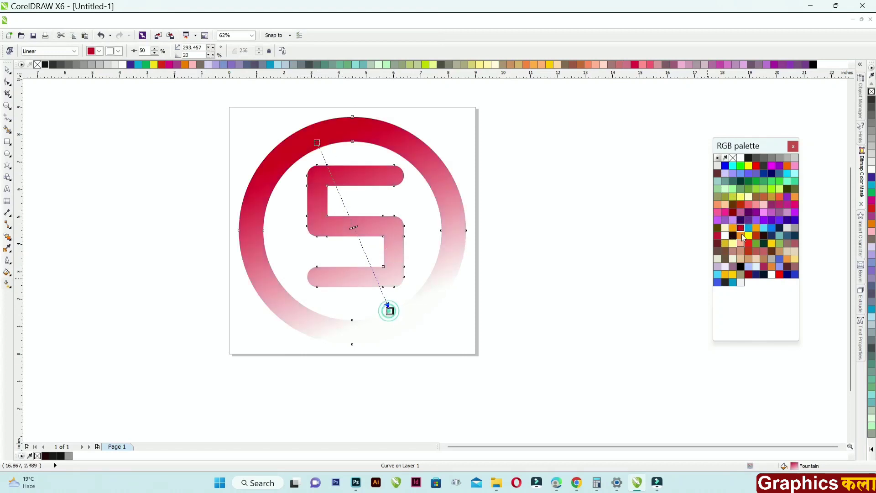
left_click(733, 212)
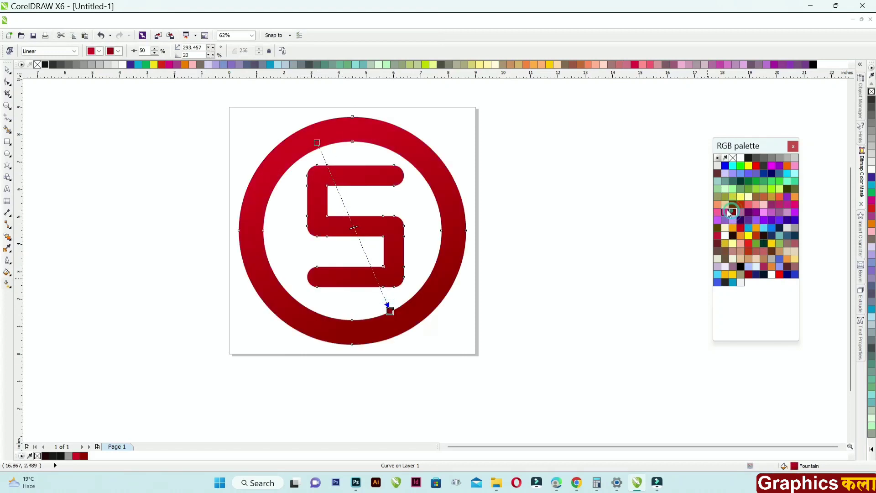
Step: Create a page-sized 9 by 9 inch rectangle behind the logo, filled with 20% black and without an outline
double_click(7, 142)
left_click(8, 70)
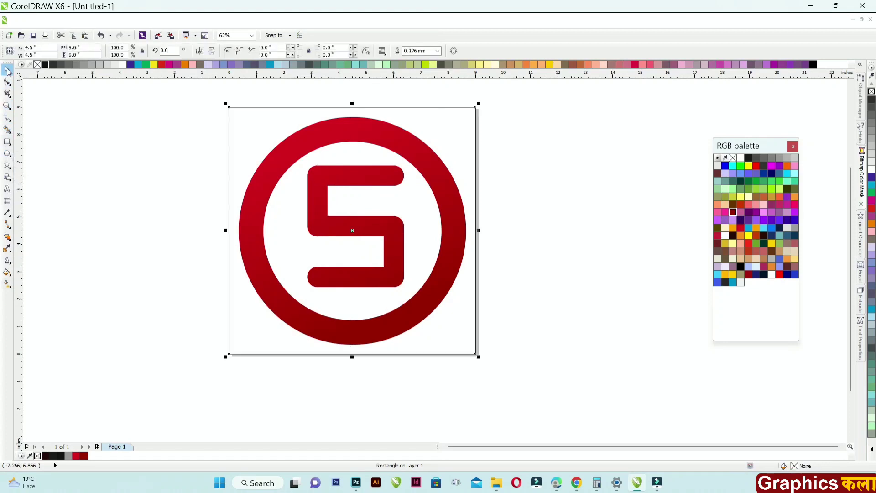
left_click(107, 64)
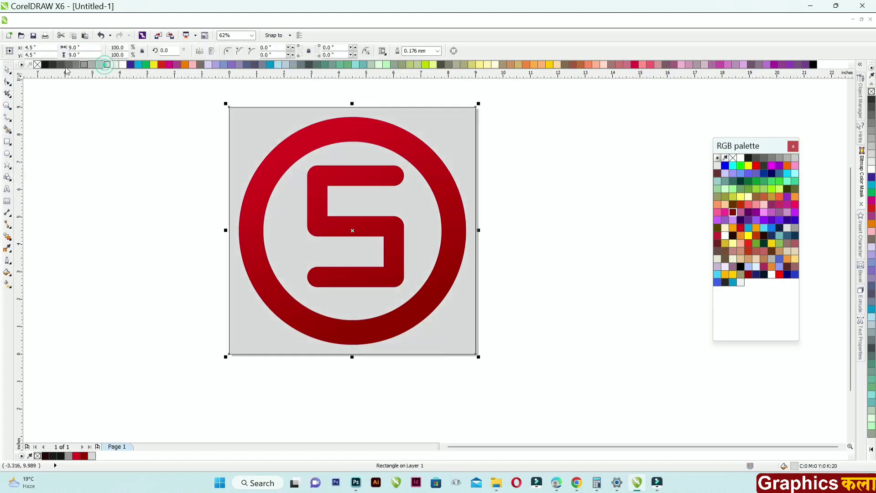
right_click(37, 64)
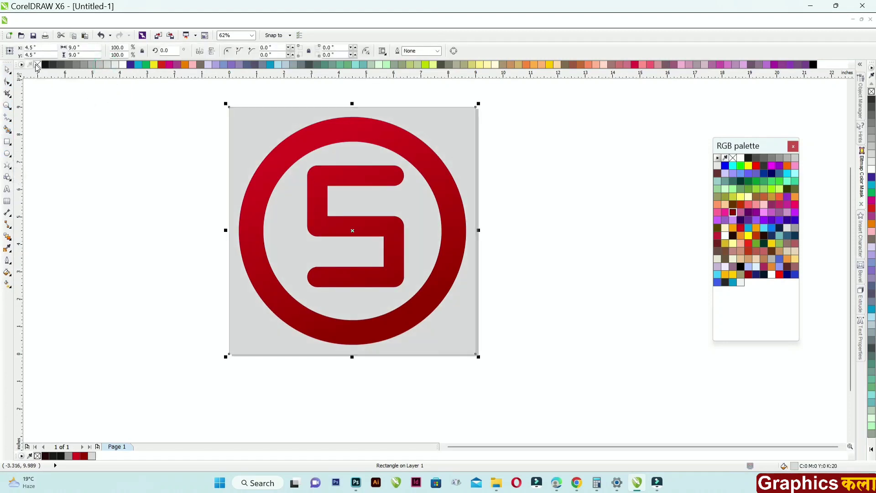
left_click(95, 155)
scroll(374, 182, "up", 1)
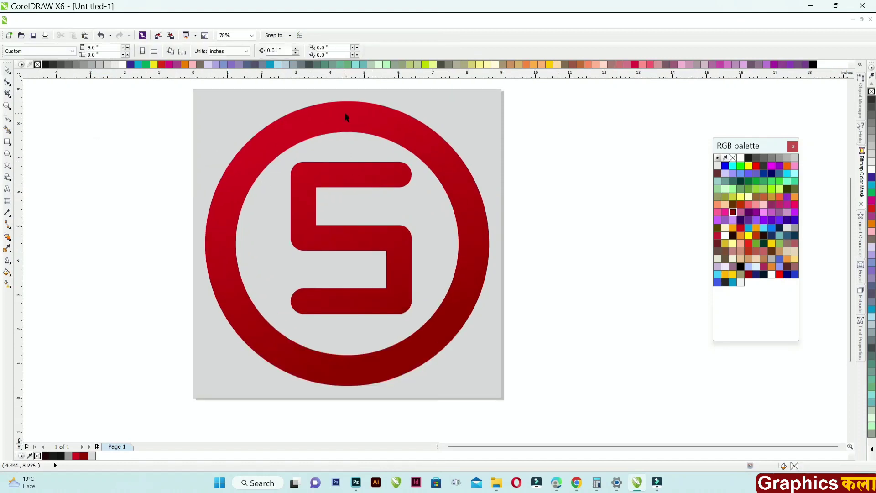
Step: Change the background rectangle's fill to black
left_click(197, 94)
left_click(46, 64)
left_click(71, 107)
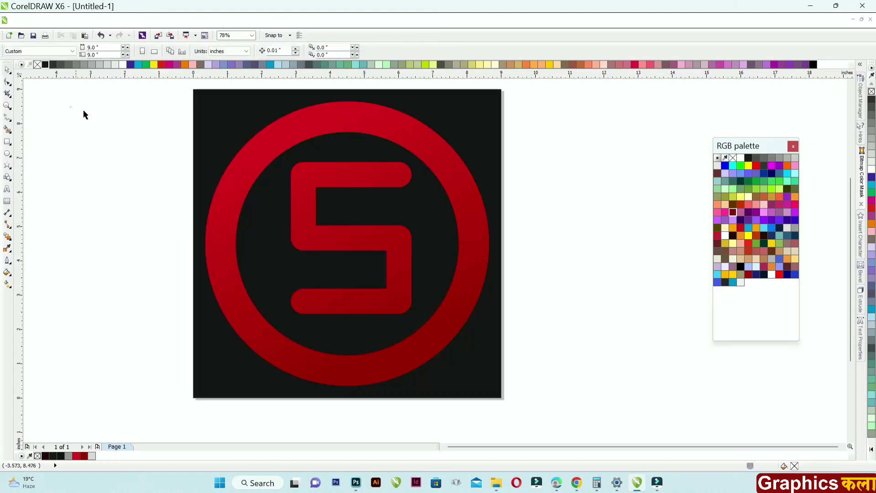
Step: Recolour the logo's fountain fill with blue at both ends and a cyan colour node at 46%
left_click(395, 128)
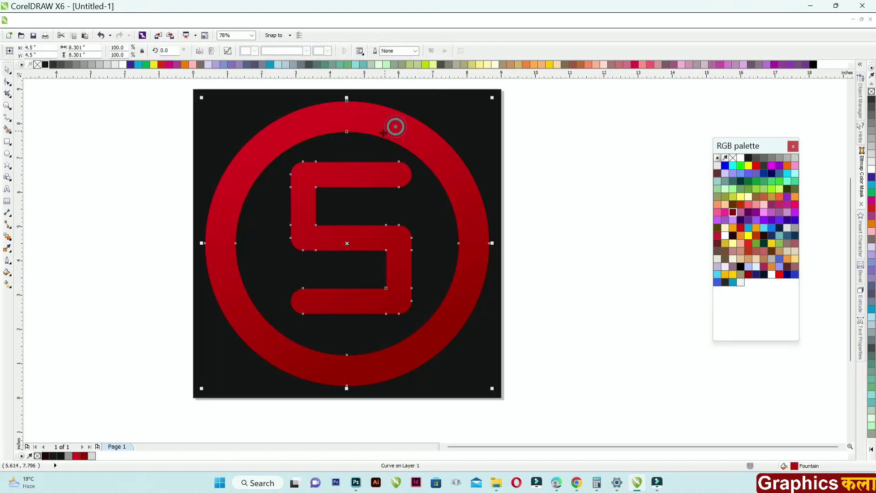
left_click(6, 272)
left_click_drag(302, 133, 394, 343)
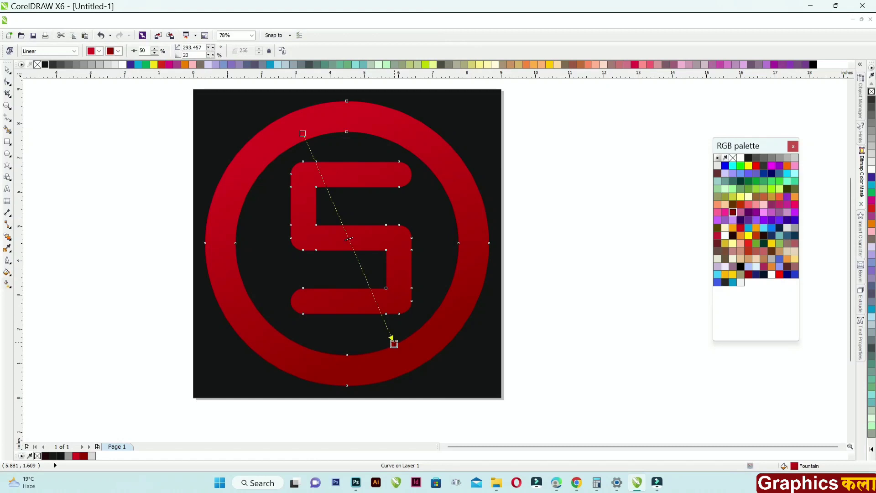
left_click(726, 167)
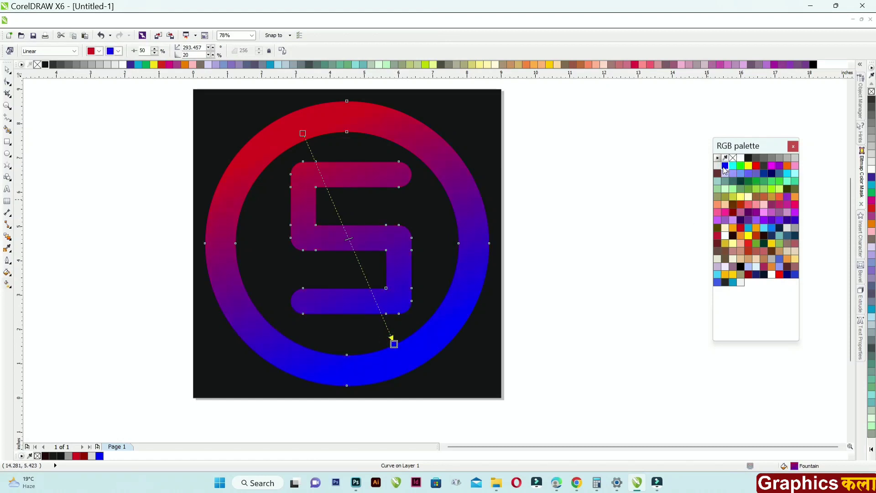
left_click_drag(317, 136, 303, 133)
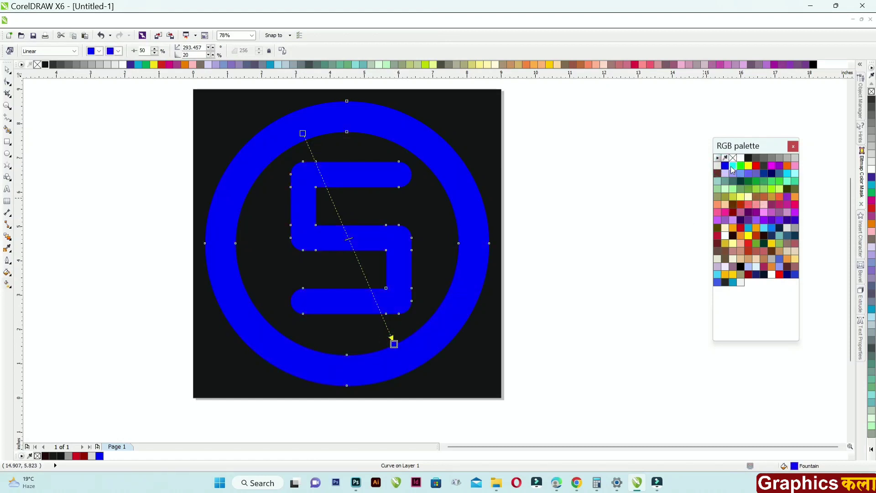
left_click_drag(348, 235, 346, 232)
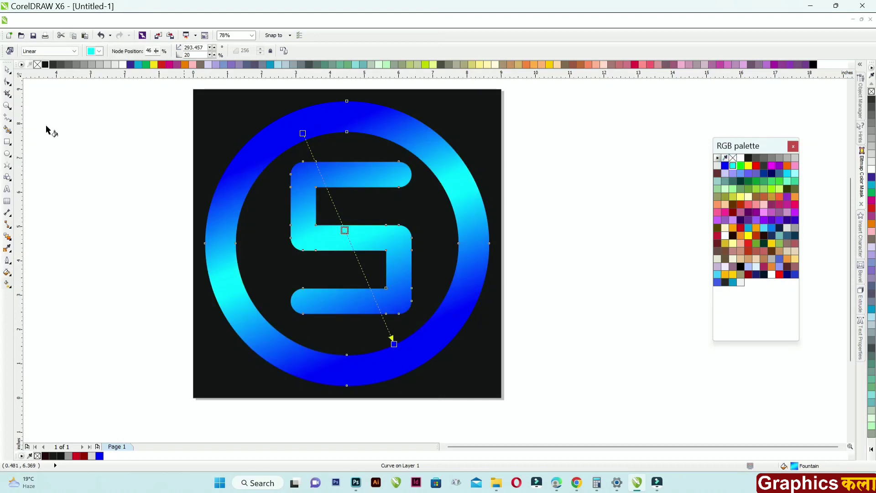
Step: Scale the logo down proportionally to 7.867 inches and move it to about X 4.246, Y 4.835 inches on the black background
left_click(7, 70)
left_click_drag(493, 98, 490, 102)
left_click_drag(396, 124, 403, 116)
scroll(394, 121, "down", 1)
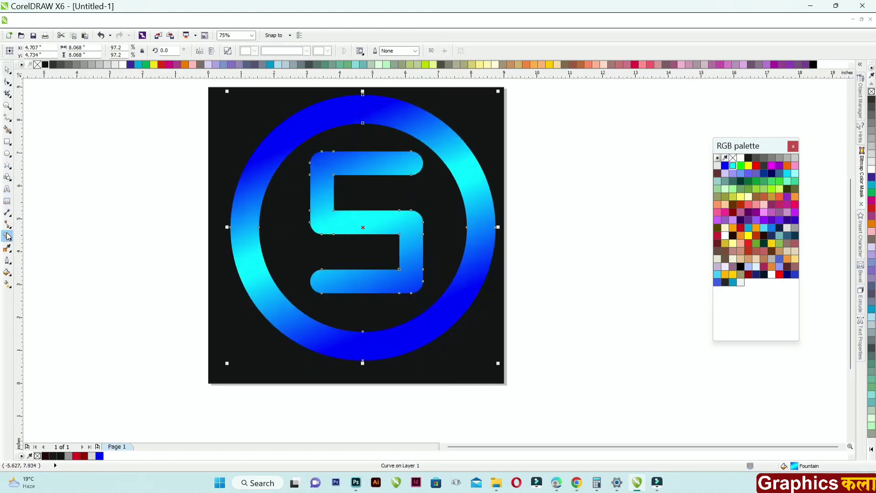
left_click(11, 73)
left_click(77, 138)
left_click_drag(287, 144, 276, 144)
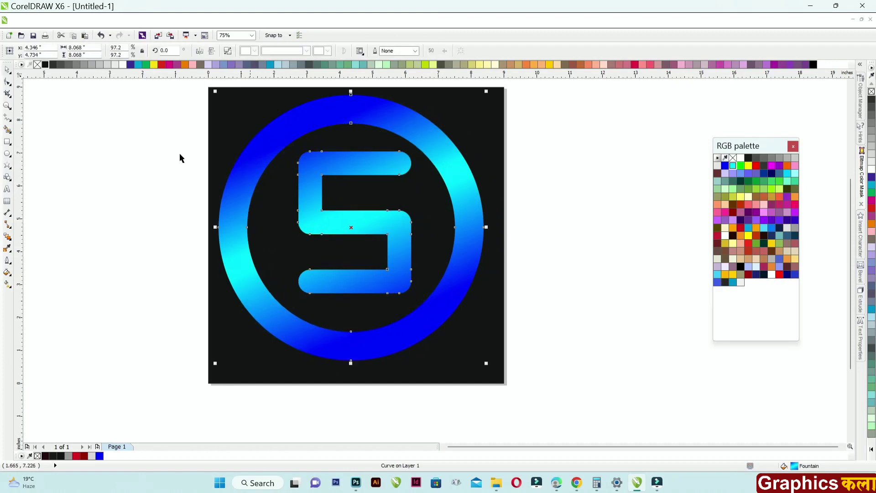
left_click_drag(486, 364, 479, 357)
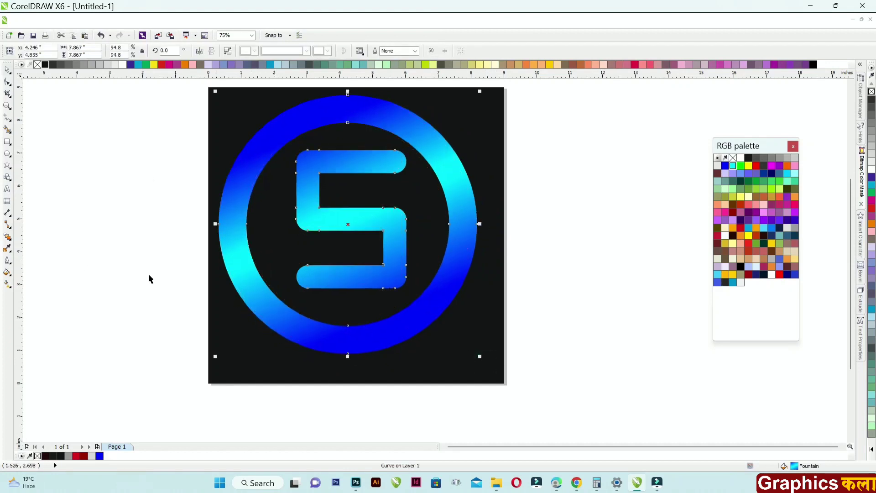
Step: Extrude the logo toward its lower right and change the extrusion to a parallel type
left_click(3, 239)
left_click(46, 309)
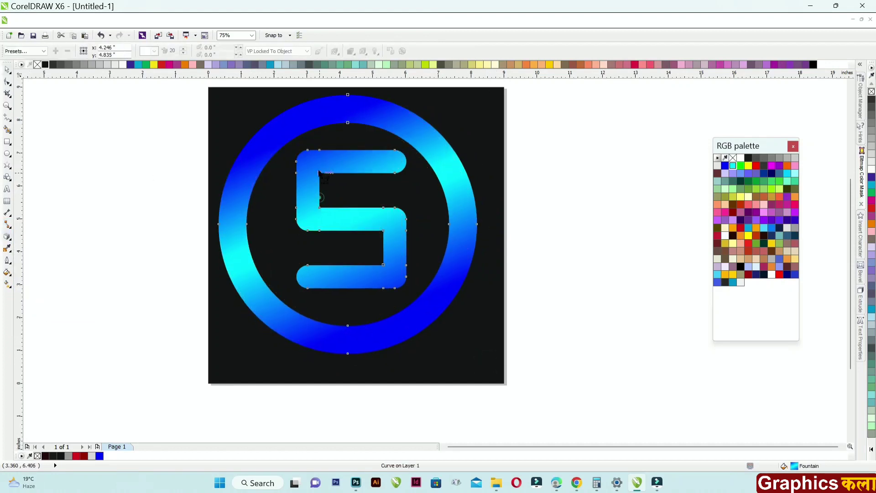
left_click_drag(390, 248, 535, 421)
left_click(145, 52)
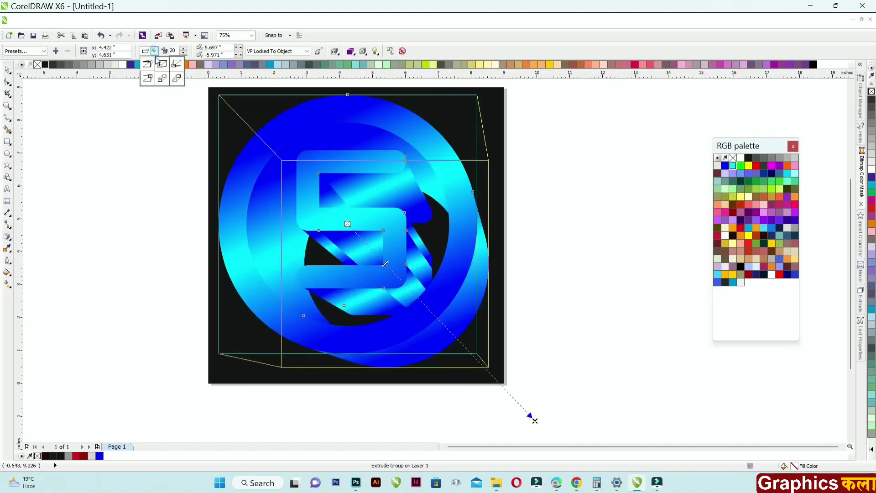
left_click(160, 79)
Step: Set the parallel extrusion's offset to about 0.669 inch horizontally and -0.748 inch vertically
mouse_move(367, 271)
left_mouse_down()
mouse_move(283, 185)
mouse_move(274, 167)
mouse_move(280, 161)
left_mouse_up()
scroll(283, 184, "up", 4)
scroll(280, 161, "down", 2)
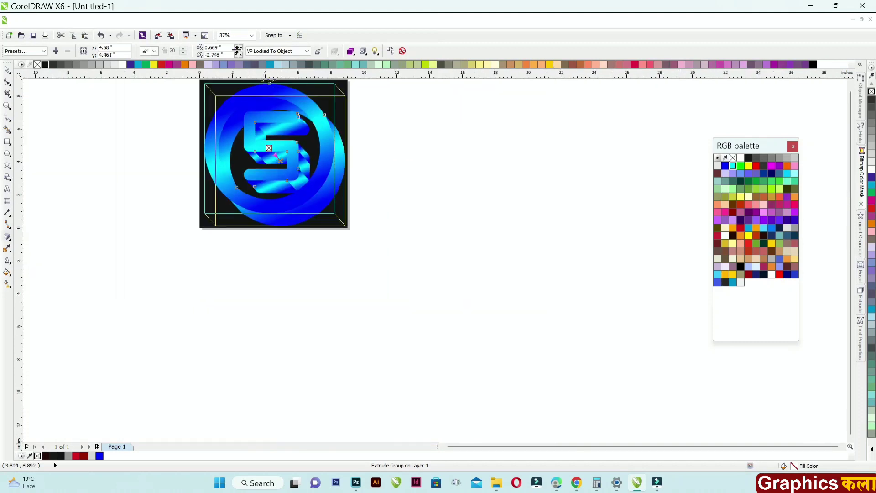
scroll(306, 175, "up", 1)
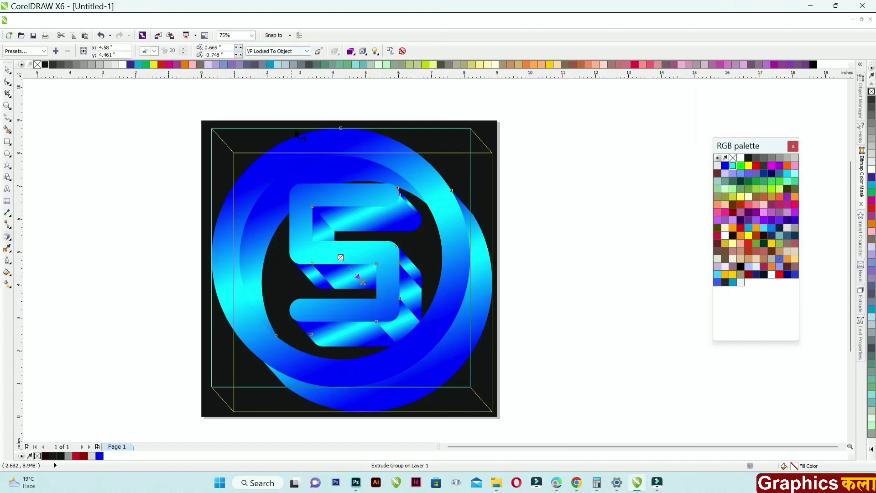
Step: Centre the extruded logo's control curve on the page at X 4.5, Y 4.5 inches
left_click(7, 71)
left_click(116, 176)
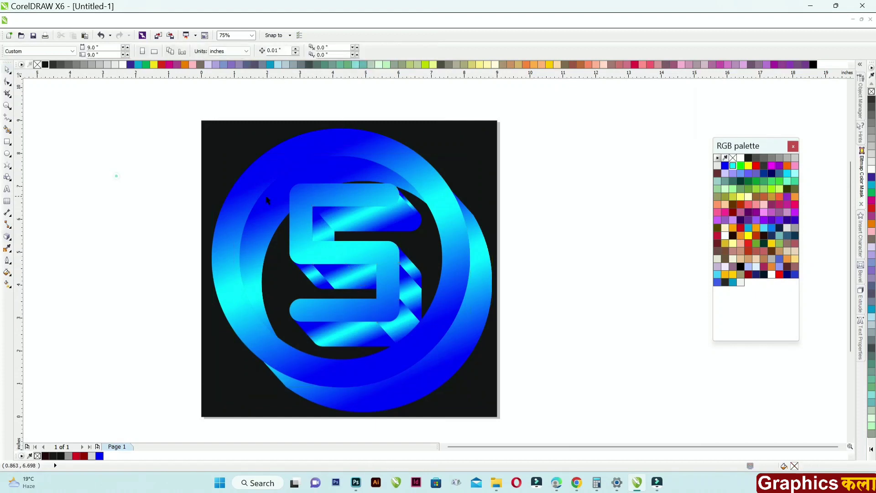
left_click(341, 205)
key("p")
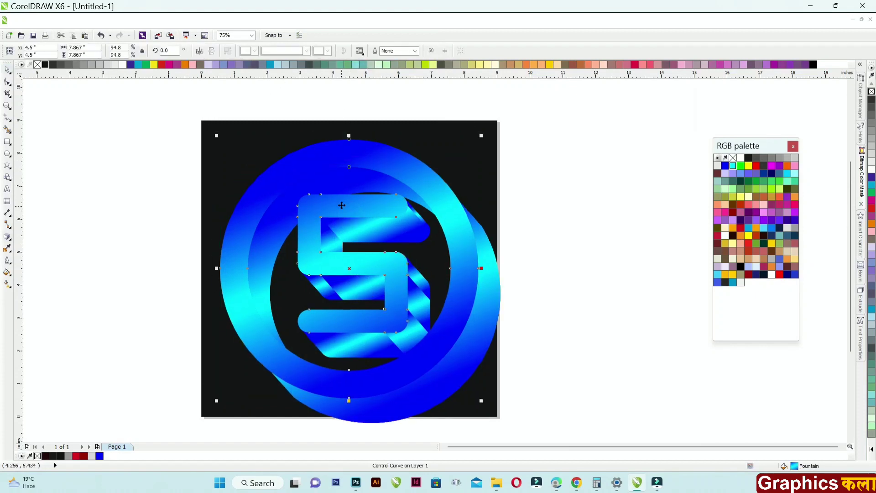
Step: Undo the last centring, break the extrude group apart and ungroup the extruded side faces
key("ctrl+z")
right_click(475, 313)
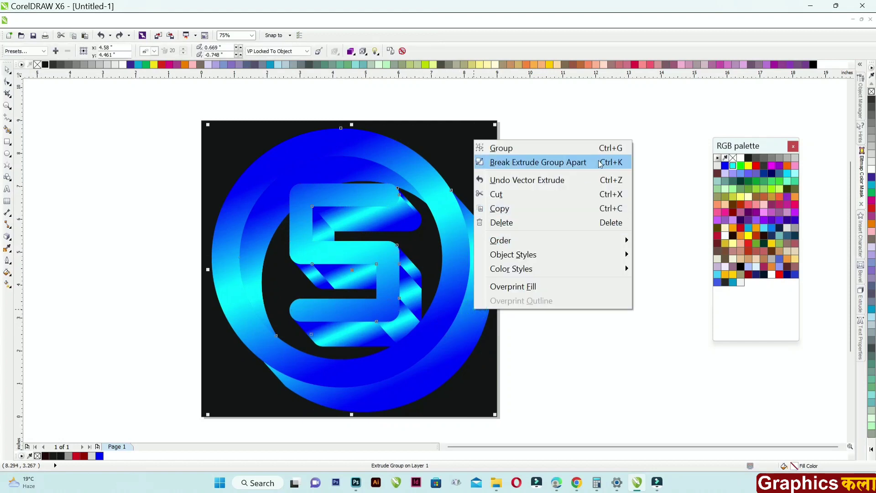
left_click(507, 160)
right_click(484, 287)
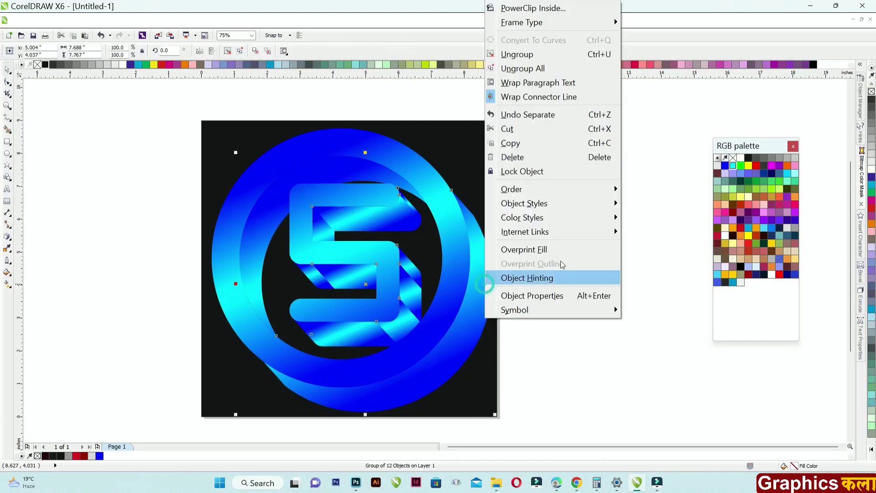
left_click(588, 53)
Step: Redirect the blue-cyan linear gradient diagonally upward across the extruded face beneath the S's upper bar
left_click(379, 224)
left_click(7, 284)
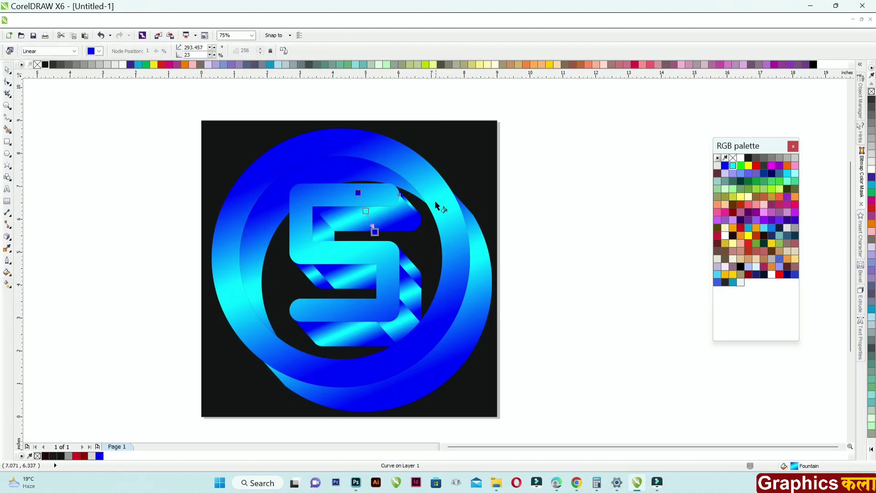
scroll(415, 191, "up", 1)
left_click_drag(244, 234, 383, 247)
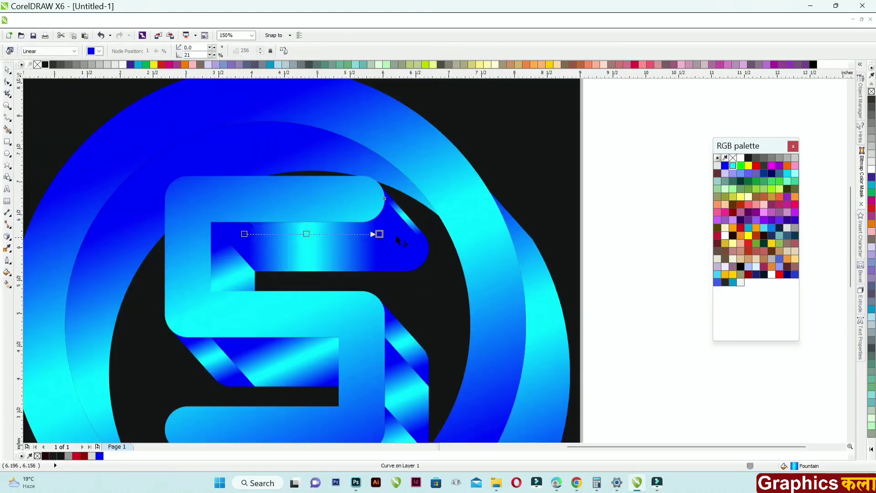
key("ctrl+z")
left_click_drag(295, 256, 380, 212)
left_click_drag(293, 255, 288, 264)
left_click_drag(380, 213, 366, 209)
scroll(312, 189, "down", 1)
scroll(330, 228, "up", 1)
Step: Weld the two adjoining extruded faces beneath the S's middle bar into one shape
left_click(269, 321)
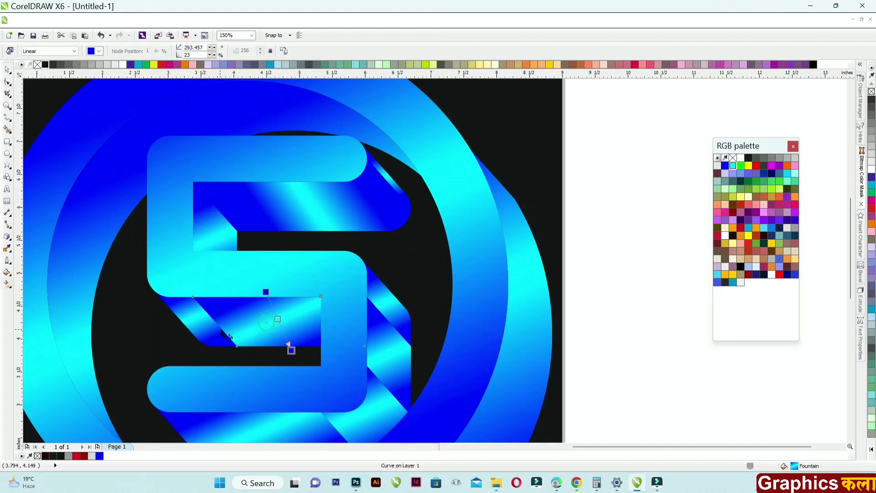
left_click(10, 69)
left_click(172, 308, "shift")
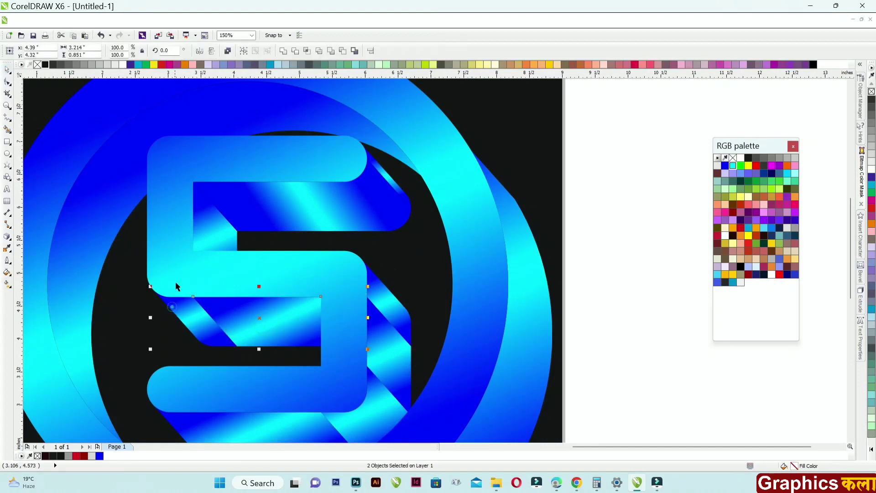
left_click(296, 51)
left_click(302, 61)
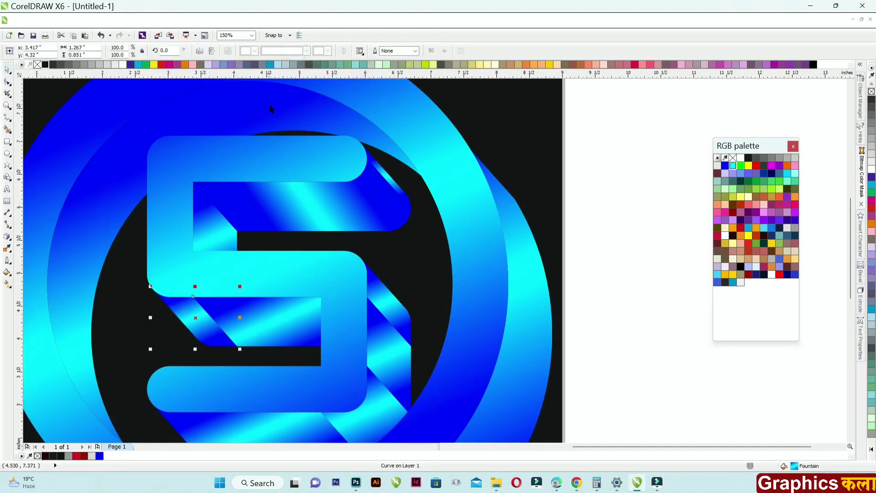
left_click(238, 314, "shift")
left_click(285, 50)
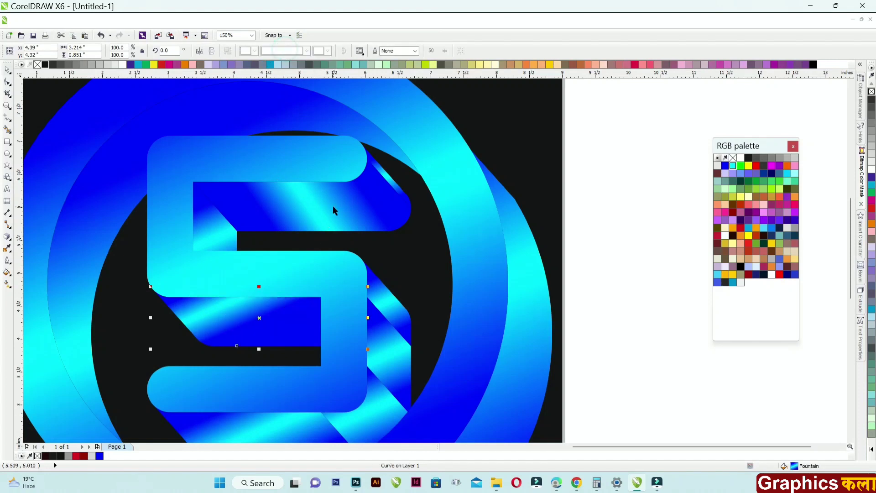
Step: Try to weld the narrow face at the upper bar's rounded end to the face beneath that bar
left_click(385, 174, "shift")
left_click(282, 51)
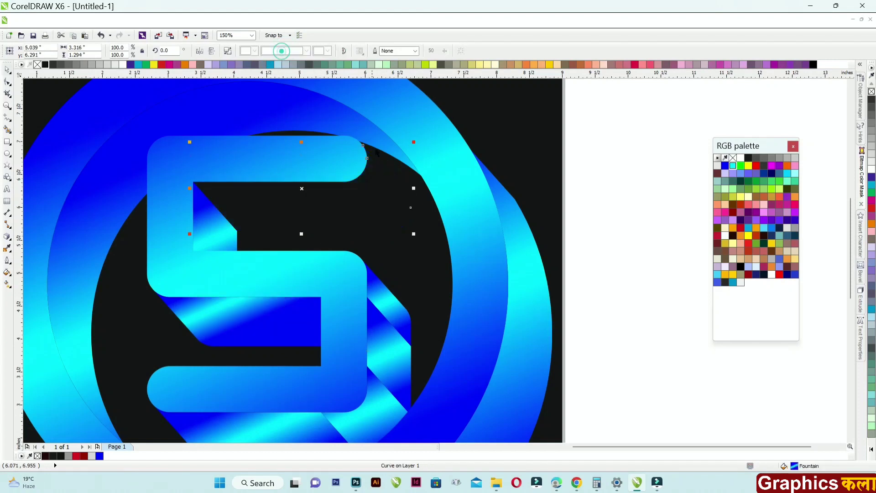
scroll(378, 152, "down", 1)
left_click(502, 158)
scroll(356, 253, "up", 2)
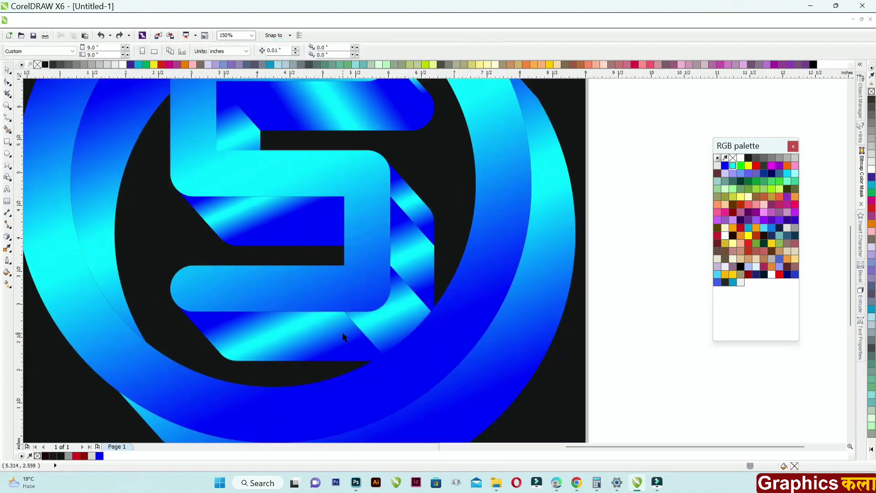
Step: Weld the two adjoining extruded faces beneath the S's lower bar into one shape
left_click(342, 334)
left_click(405, 312, "shift")
left_click_drag(407, 311, 403, 328)
key("ctrl+z")
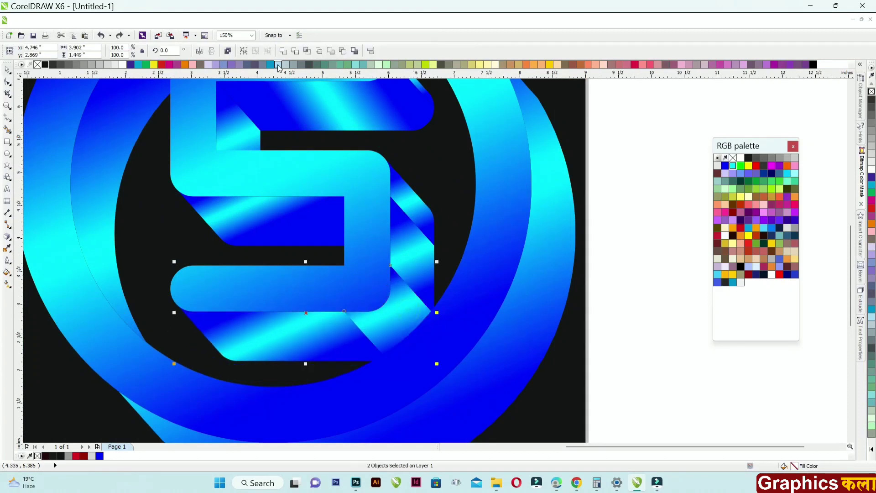
left_click(283, 53)
Step: Weld the two extruded faces along the right side of the S's lower curve
left_click(401, 242)
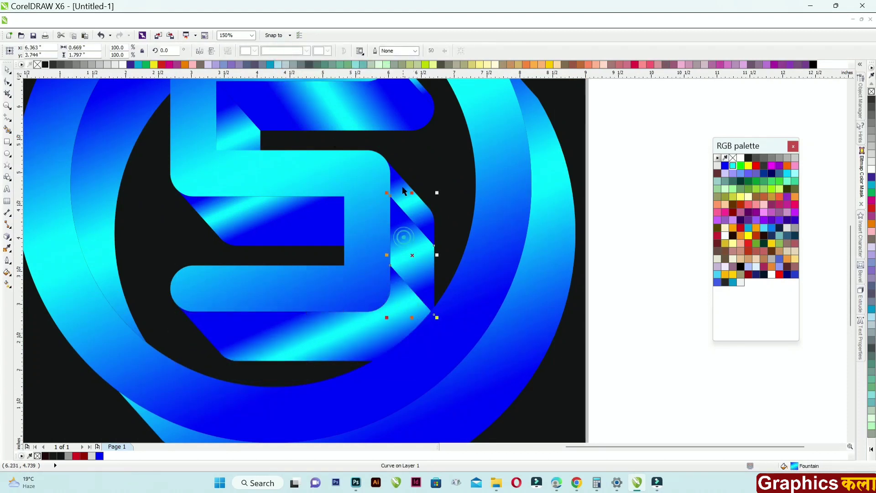
left_click(399, 178, "shift")
left_click(283, 51)
Step: Weld the S's right-side extruded face to the face beneath its lower bar
scroll(393, 267, "down", 2)
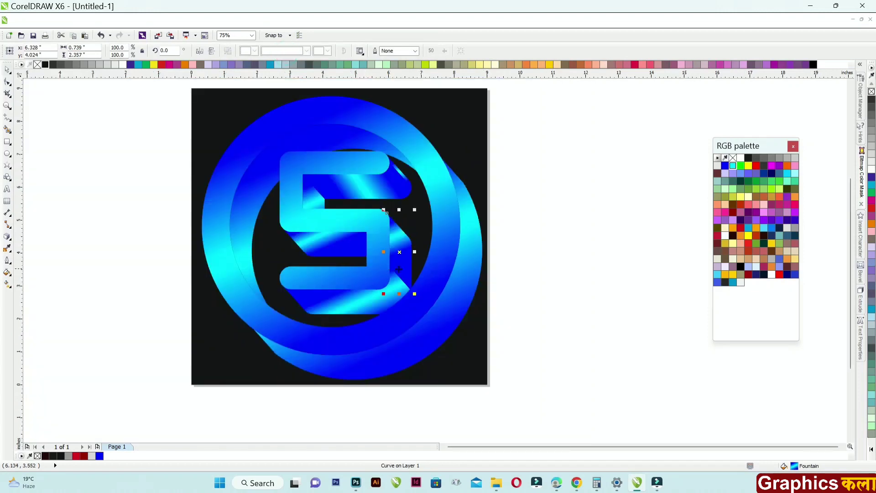
scroll(374, 301, "up", 2)
key("ctrl+z")
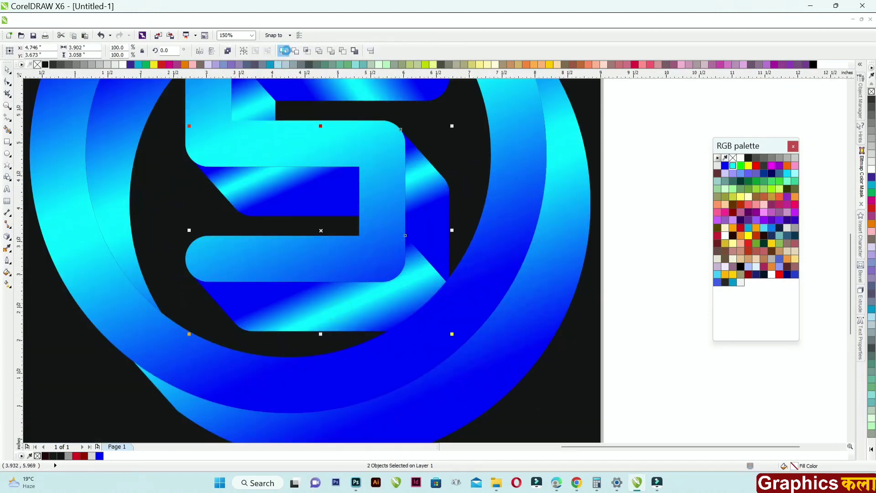
left_click(285, 51)
scroll(299, 231, "down", 1)
left_click(507, 331)
Step: Give the ring's inner extruded face a blue-cyan-blue linear gradient at about 23 degrees across its upper-left part
scroll(309, 165, "down", 1)
scroll(299, 134, "up", 2)
scroll(250, 172, "down", 2)
scroll(251, 172, "up", 2)
left_click(250, 172)
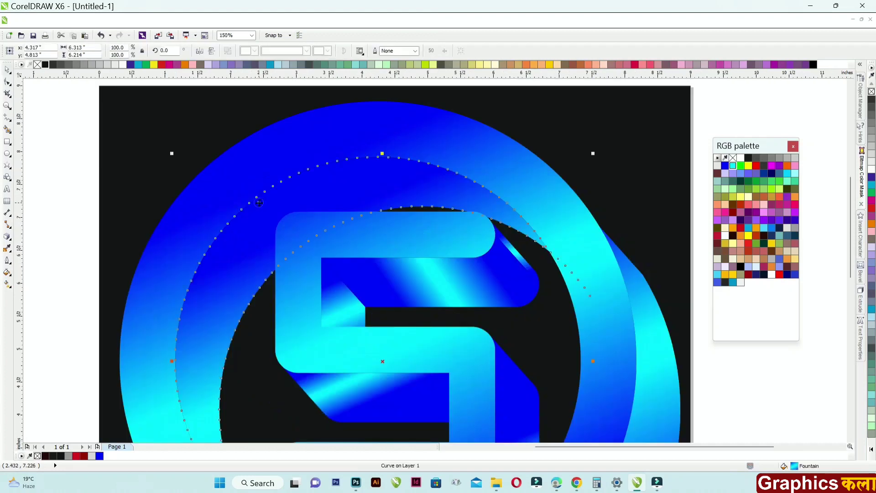
left_click(9, 283)
left_click_drag(195, 279, 416, 178)
scroll(403, 176, "down", 2)
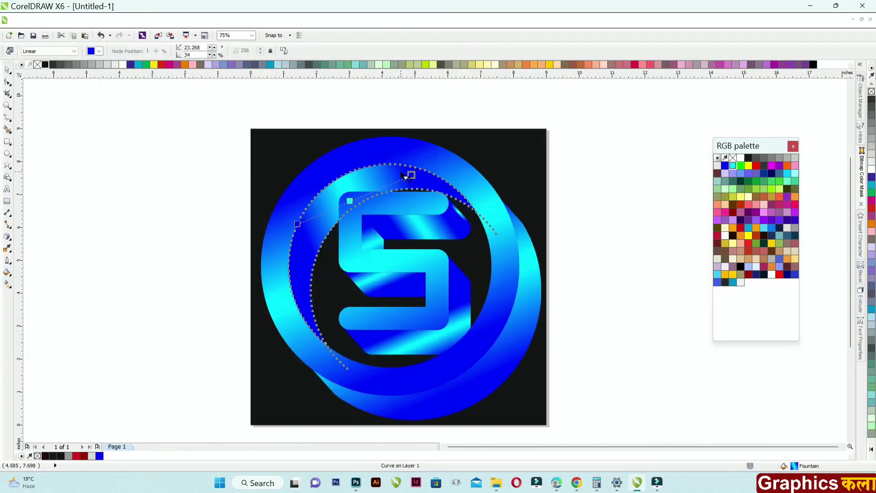
Step: Angle the gradients diagonally upward on the small face inside the S's upper bend and the face beneath its middle bar
scroll(403, 249, "up", 2)
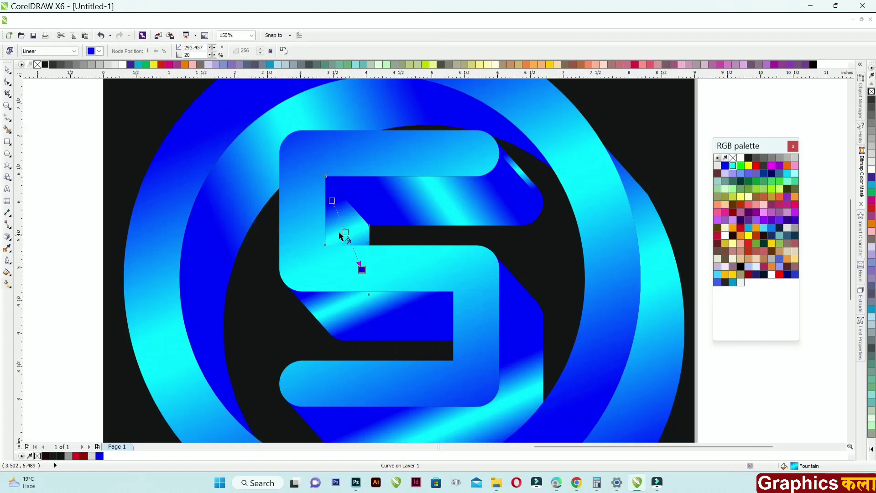
left_click_drag(333, 235, 397, 190)
left_click_drag(335, 325, 399, 244)
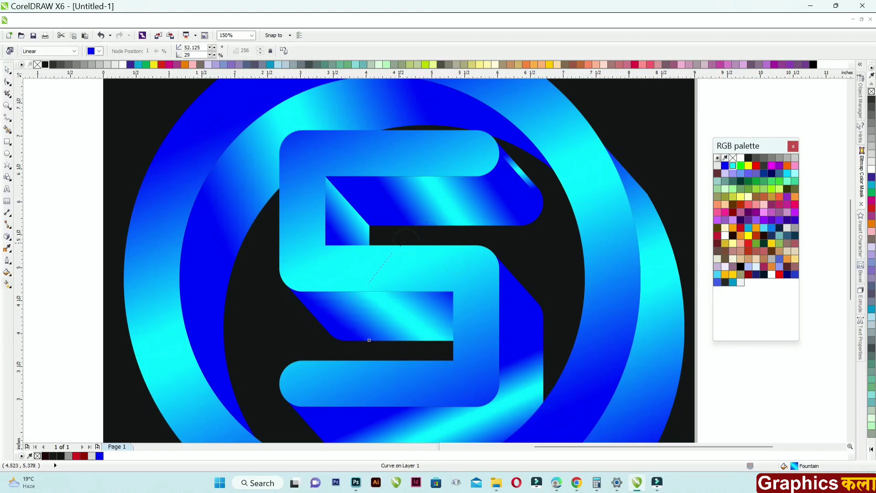
scroll(382, 271, "down", 1)
Step: Run the gradient diagonally from lower left to upper right on the welded face around the S's lower curve
scroll(404, 332, "up", 1)
left_click(388, 348)
left_click_drag(343, 383, 479, 273)
left_click_drag(342, 382, 375, 389)
left_click_drag(478, 272, 482, 270)
Step: Run the blue-cyan gradient diagonally upward across the lower-right part of the ring's outer extruded face
scroll(408, 232, "down", 1)
left_click(452, 326)
left_click(455, 348)
left_click_drag(425, 360, 534, 261)
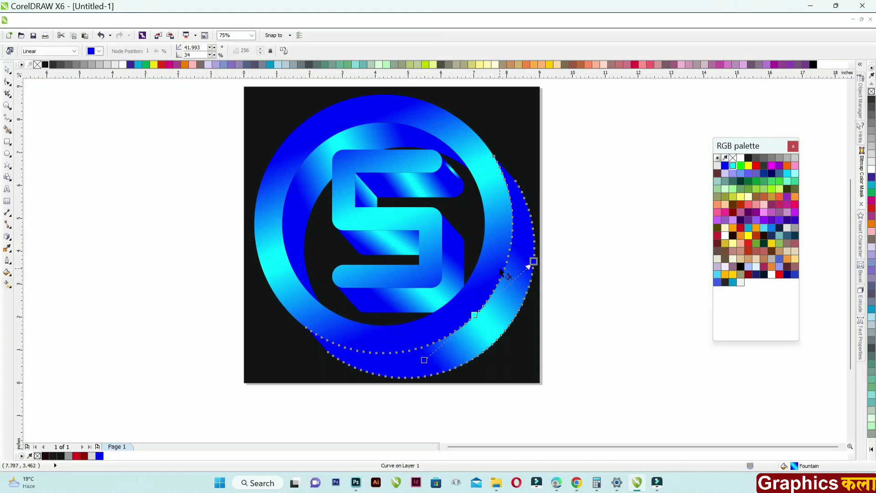
left_click_drag(424, 360, 402, 372)
left_click(7, 70)
left_click(62, 161)
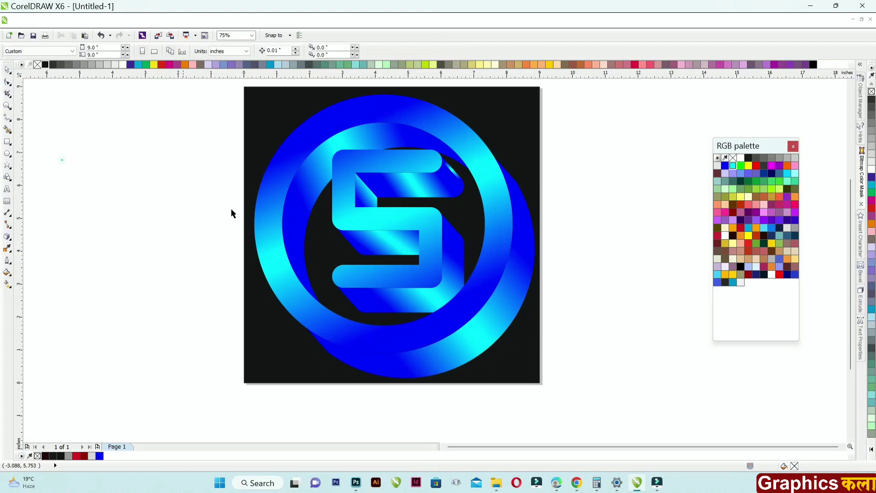
Step: Try to move the front S-and-ring shape to about X 4.234, Y 5.013 inches
key("F4")
left_click(450, 175)
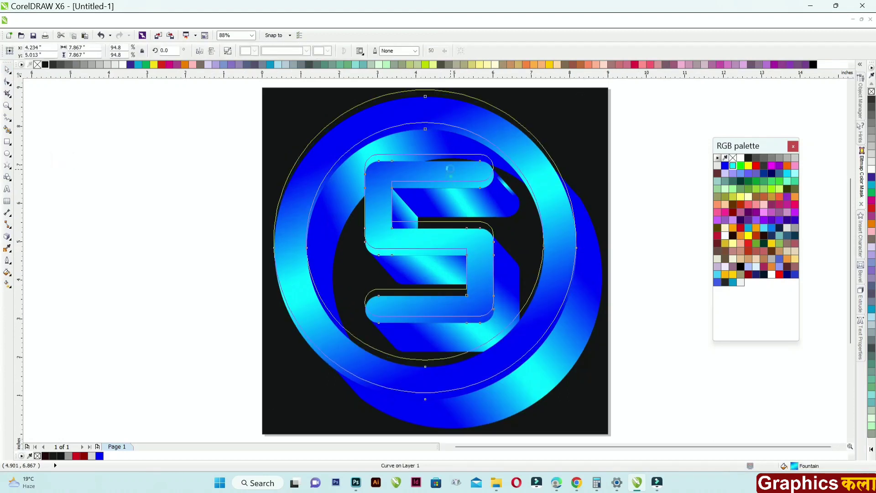
left_click(156, 220)
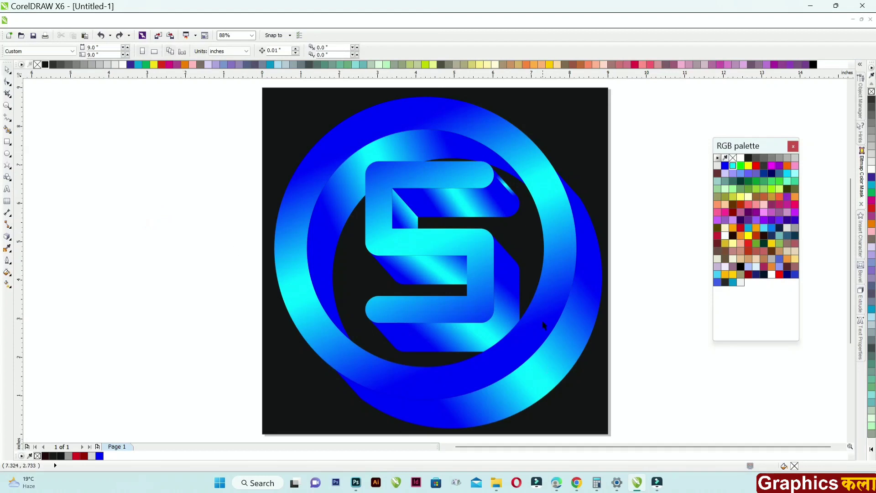
Step: Recolor the lower end of the front S-and-ring gradient, trying orange-red, red and yellow before choosing magenta
left_click(543, 320)
key("g")
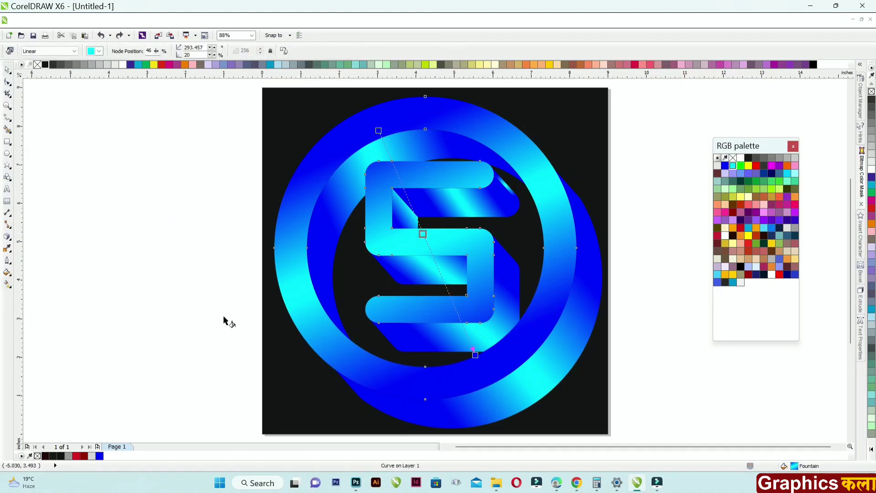
left_click(475, 355)
left_click(755, 236)
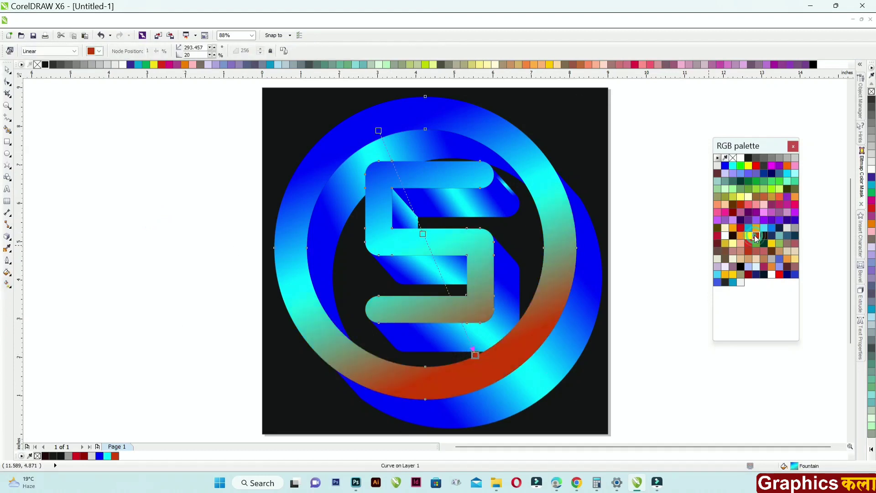
left_click(741, 229)
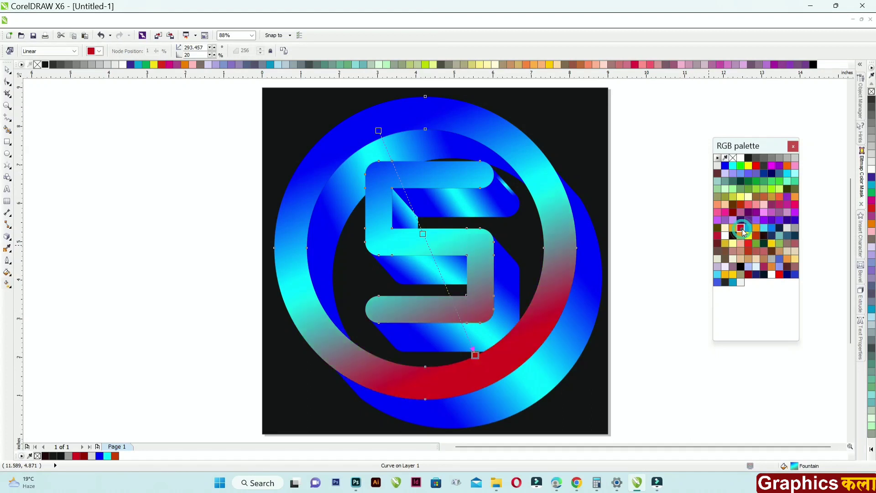
left_click(733, 167)
left_click(748, 165)
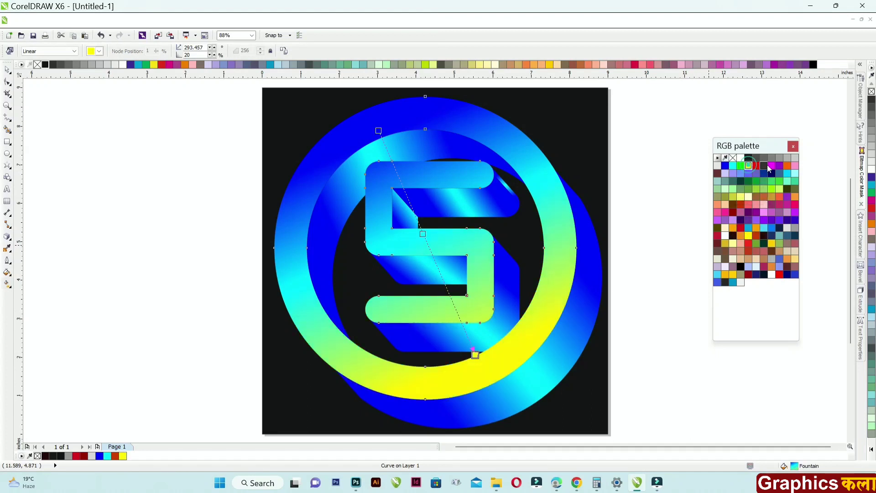
left_click(771, 166)
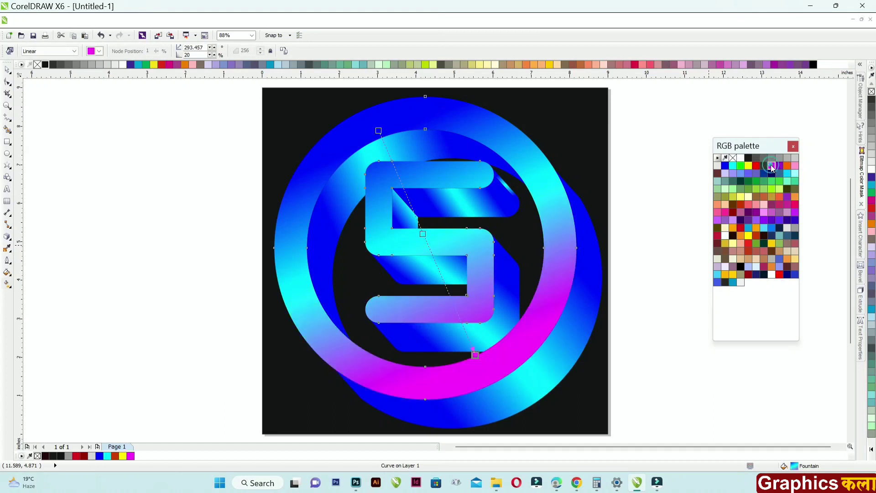
Step: Set the middle color of the front shape's gradient to yellow and its upper end to orange
left_click_drag(748, 165, 423, 234)
left_click(378, 130)
left_click(733, 228)
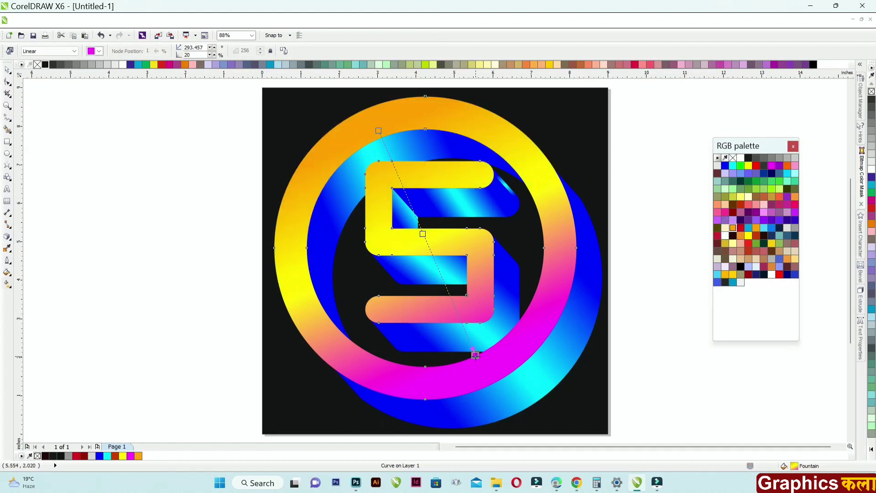
Step: Set the lower end of the front shape's gradient to golden orange after trying orange and golden yellow, and deselect the shape
left_click(740, 236)
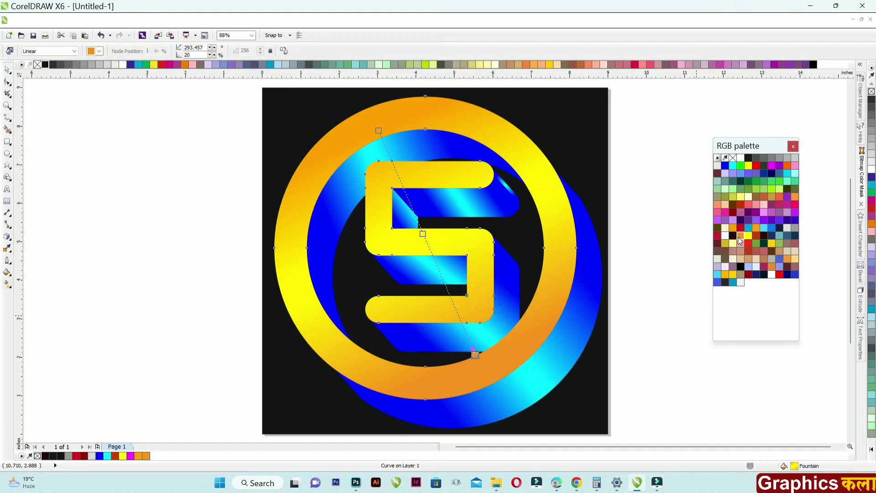
left_click(772, 244)
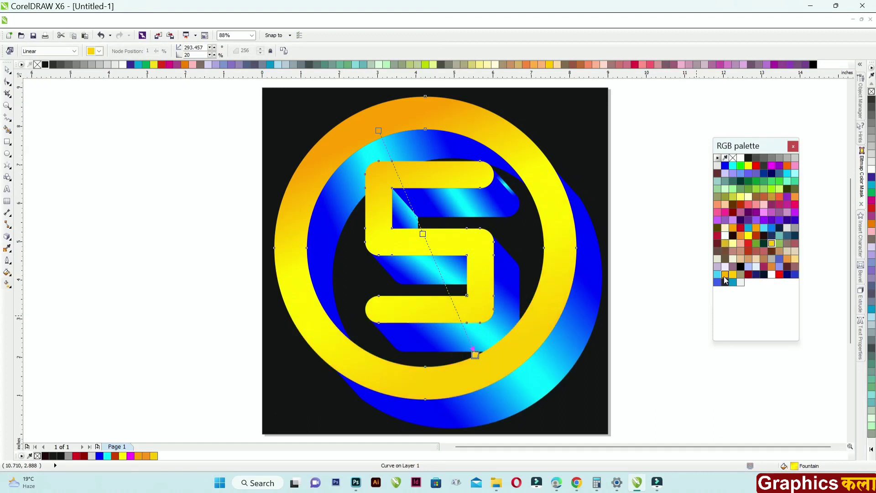
left_click(725, 275)
left_click(7, 68)
left_click(64, 148)
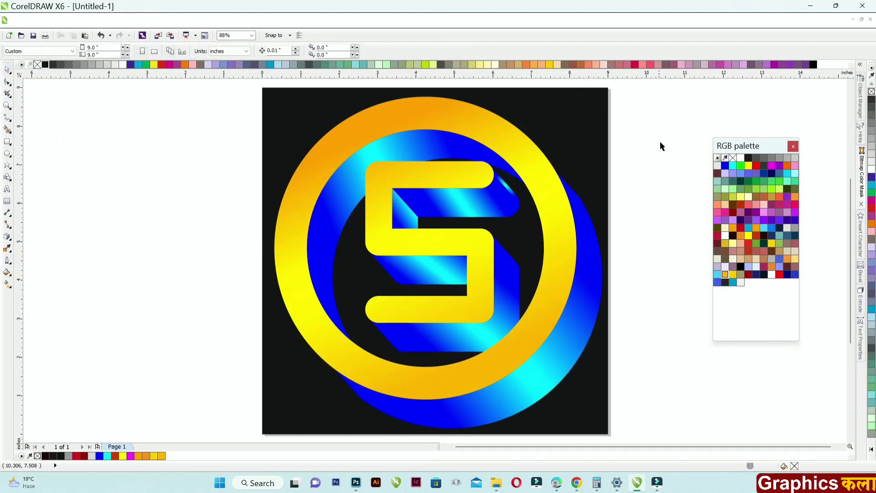